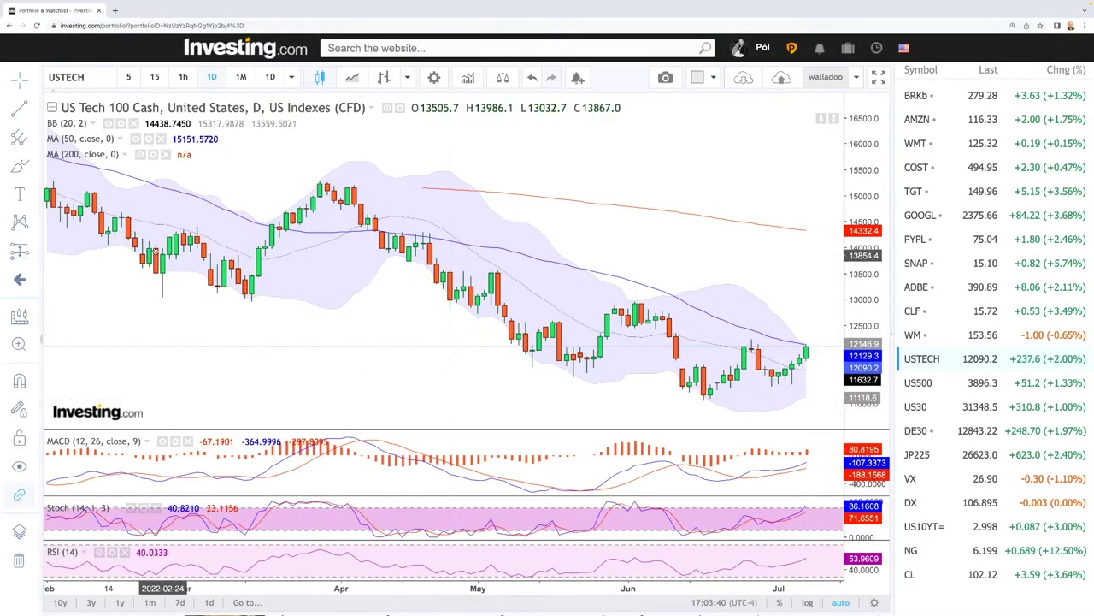
Set the Brush tool's line to the thickest width and return to the cursor.
left_click(34, 168)
left_click(91, 167)
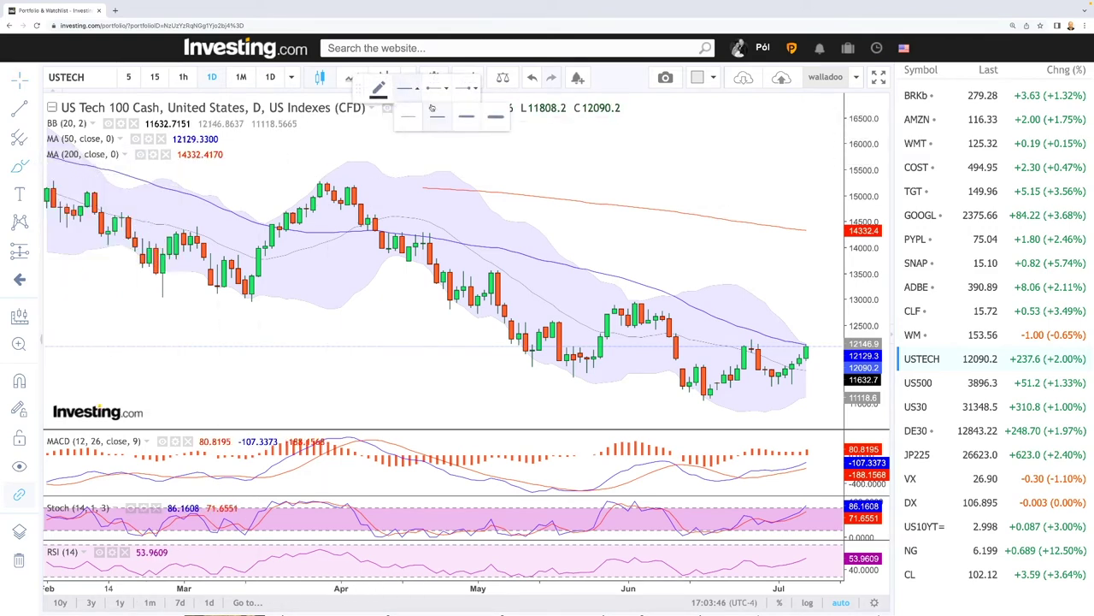
left_click(497, 119)
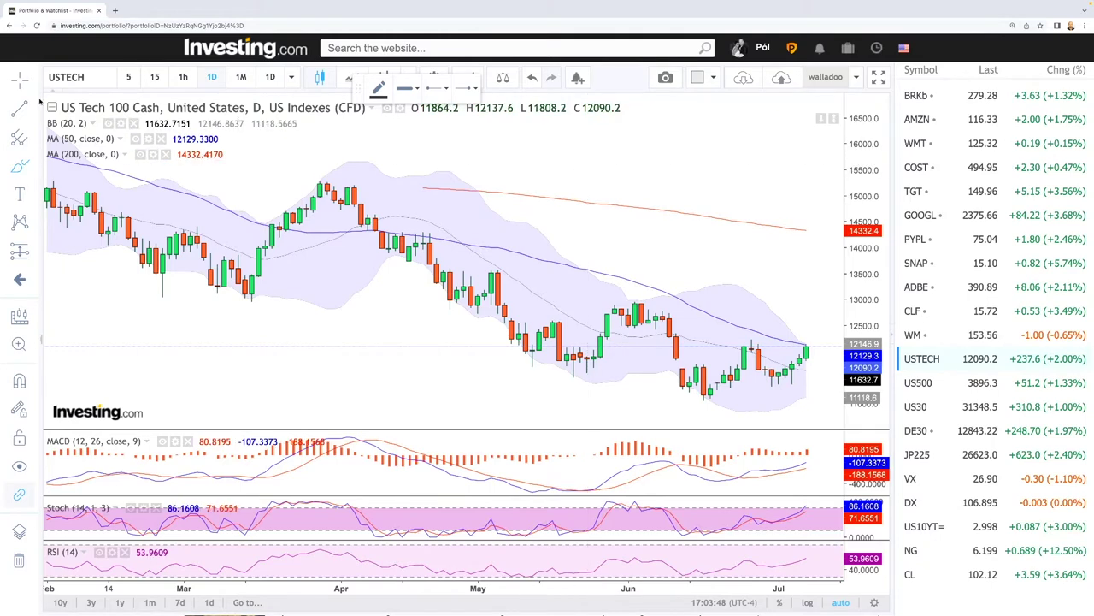
left_click(21, 82)
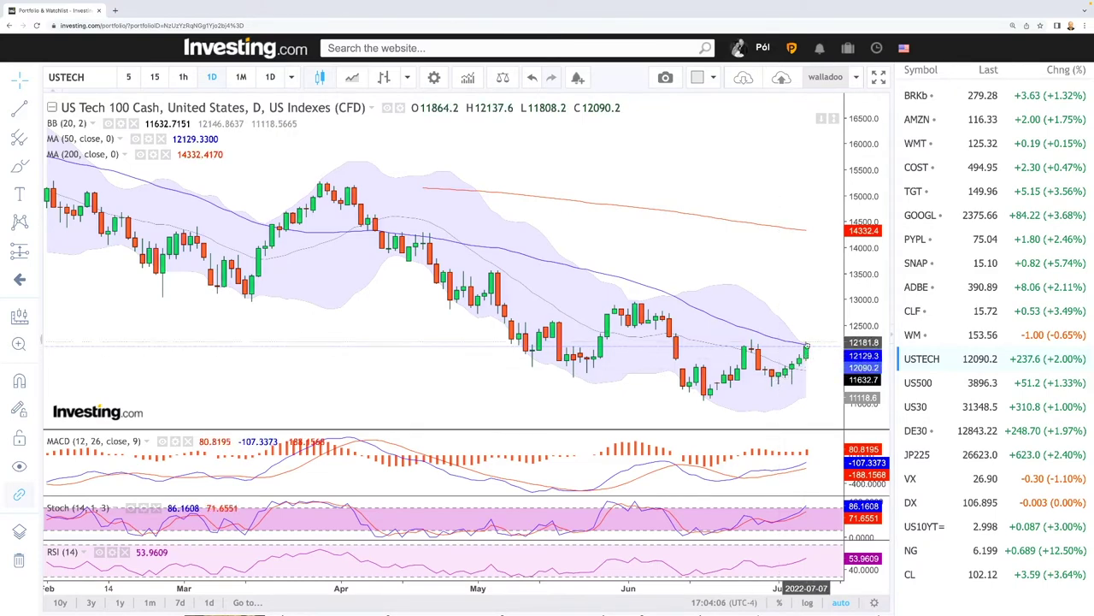
Trace the USTECH price swings with the Brush from the mid-March low over the late-March peak down to the early-July rebound.
scroll(818, 363, "up", 2)
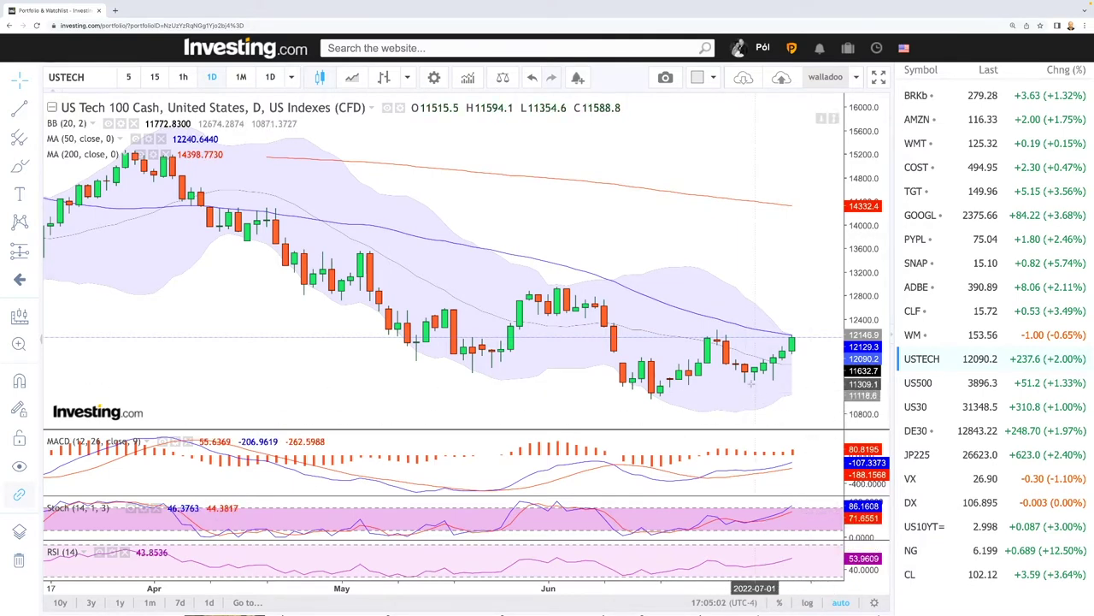
scroll(790, 384, "down", 5)
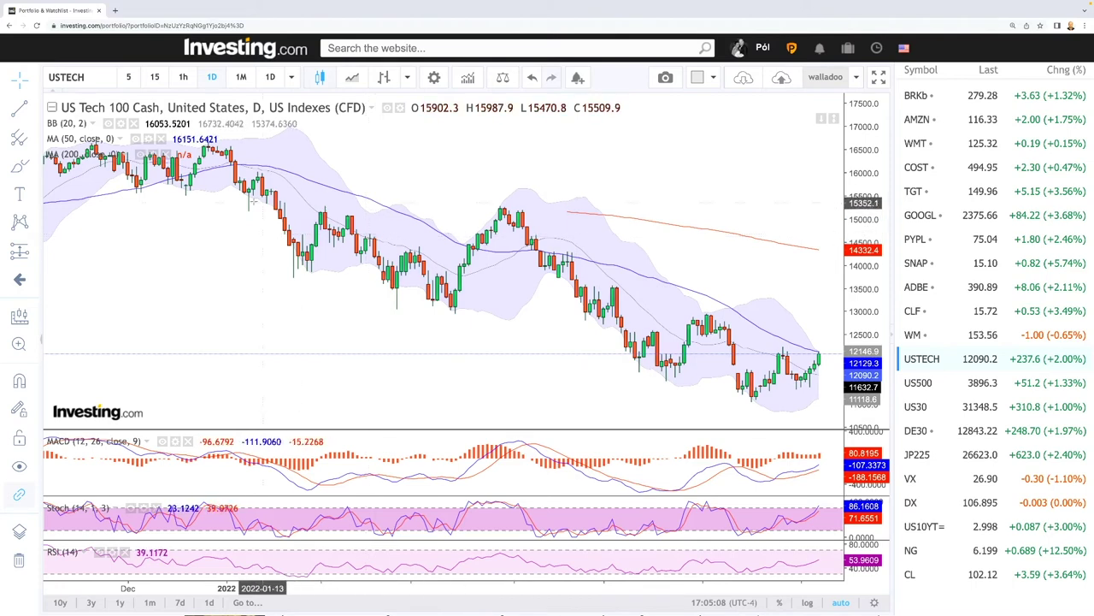
left_click(21, 166)
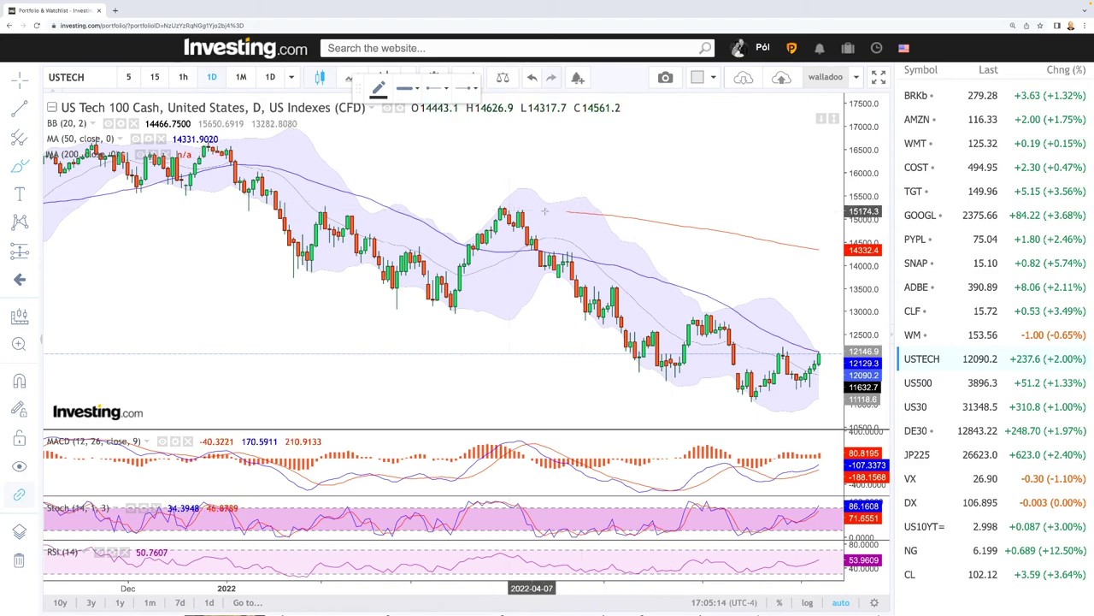
left_click_drag(529, 221, 465, 290)
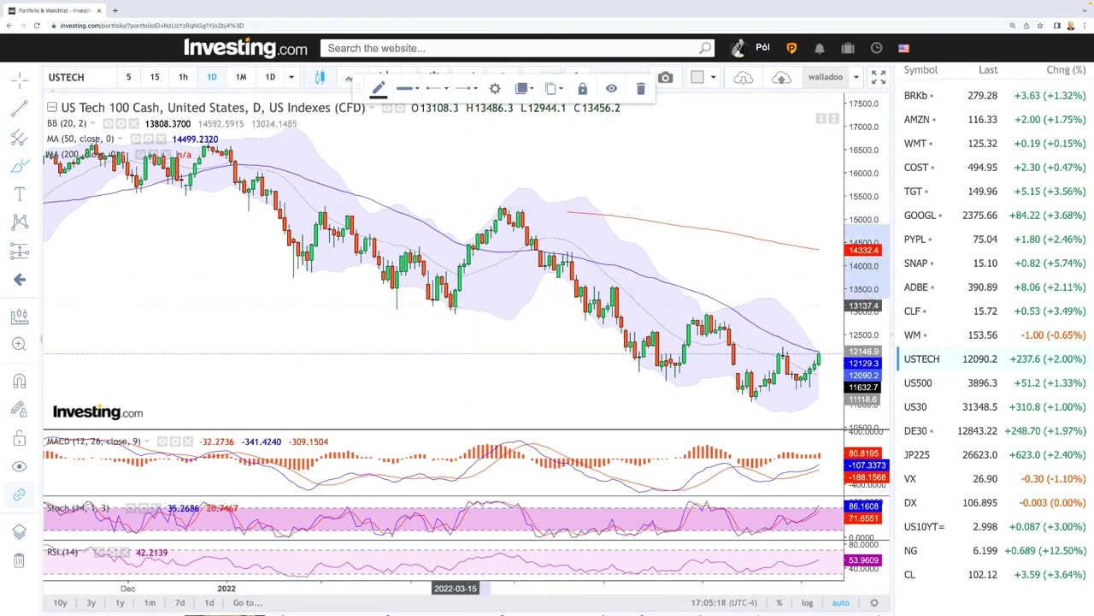
left_click(19, 166)
left_click(80, 165)
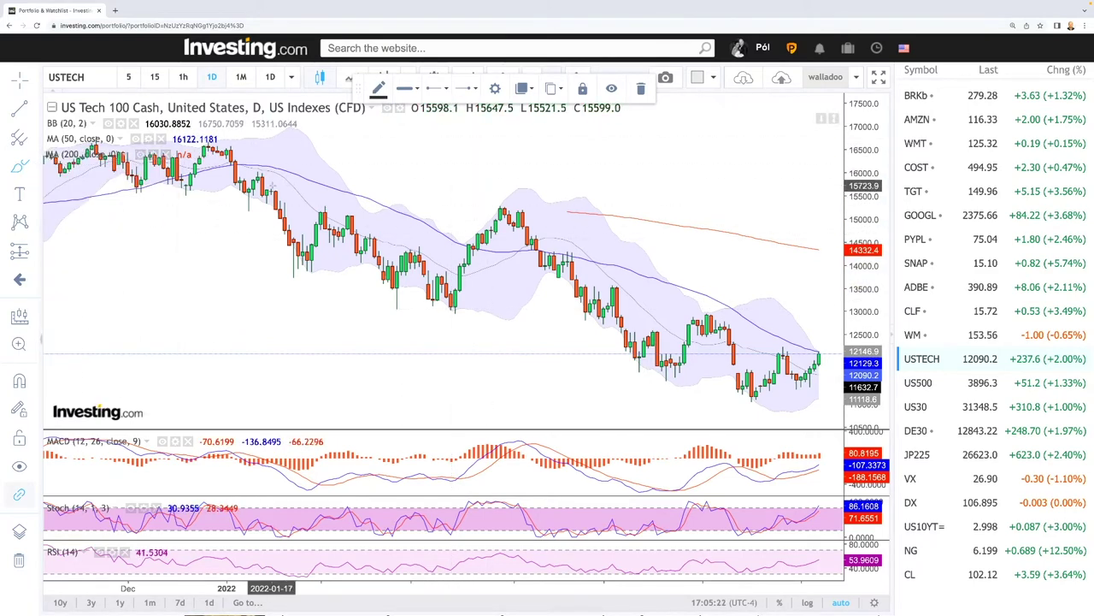
mouse_move(453, 308)
left_mouse_down()
mouse_move(510, 212)
mouse_move(612, 323)
left_mouse_up()
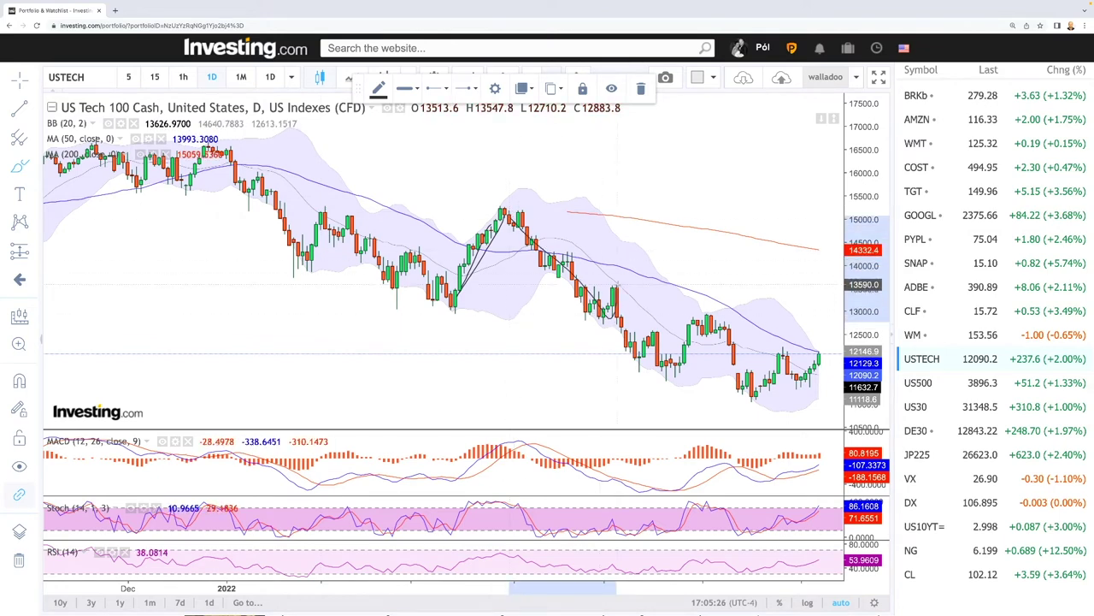
mouse_move(620, 313)
left_mouse_down()
mouse_move(637, 347)
mouse_move(657, 329)
mouse_move(701, 328)
left_mouse_up()
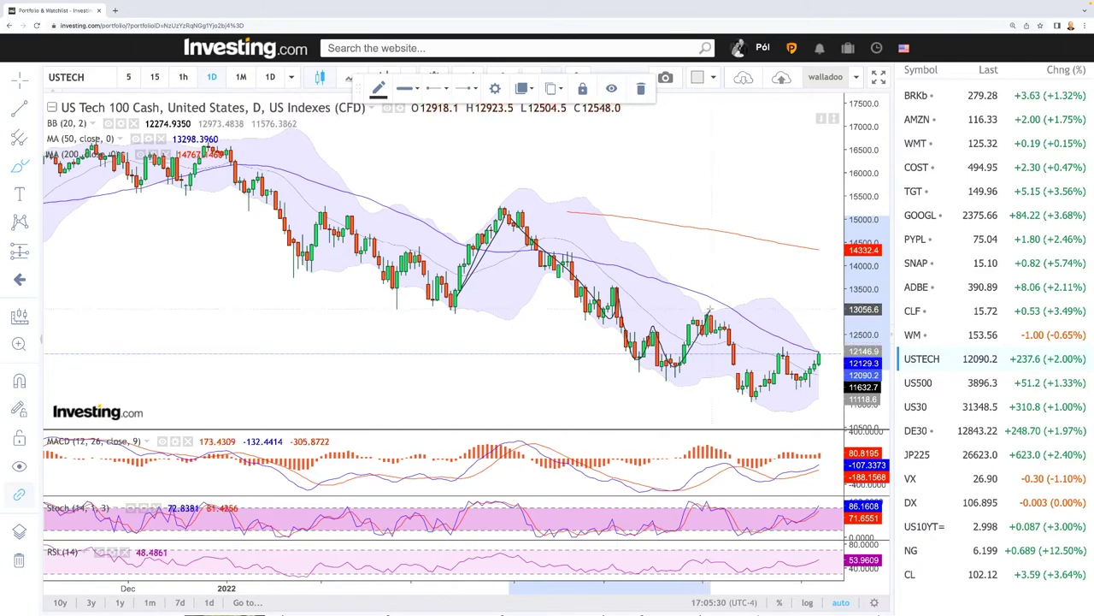
mouse_move(782, 352)
left_mouse_down()
mouse_move(808, 376)
mouse_move(819, 350)
left_mouse_up()
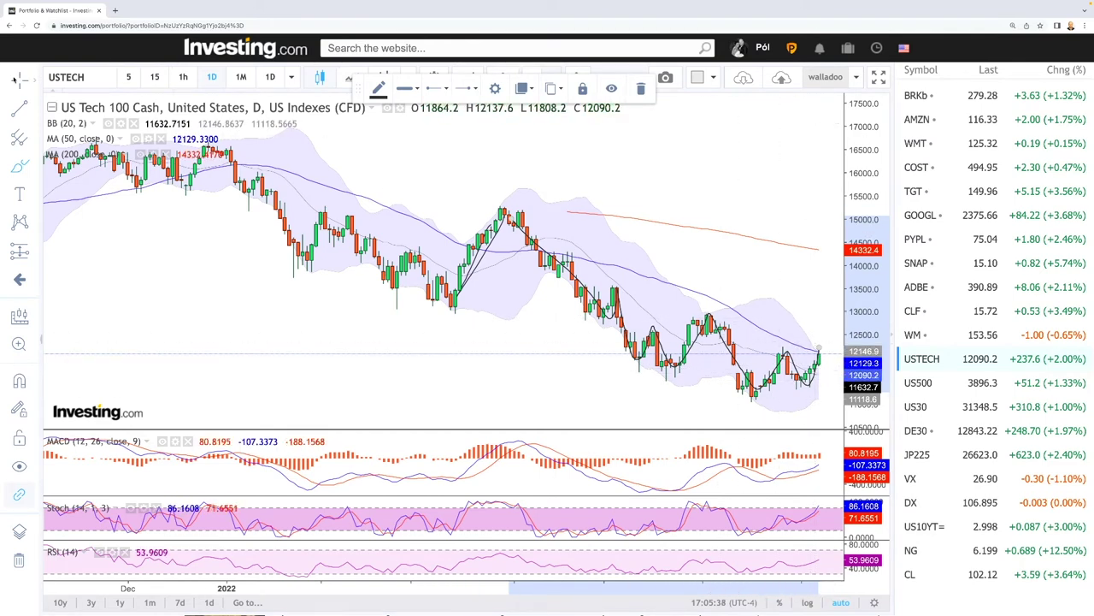
On the US500 chart, brush a level at about 3,900, circle its May lows and late-June high, and extend the 50- and 200-day averages downward.
left_click_drag(800, 359, 617, 359)
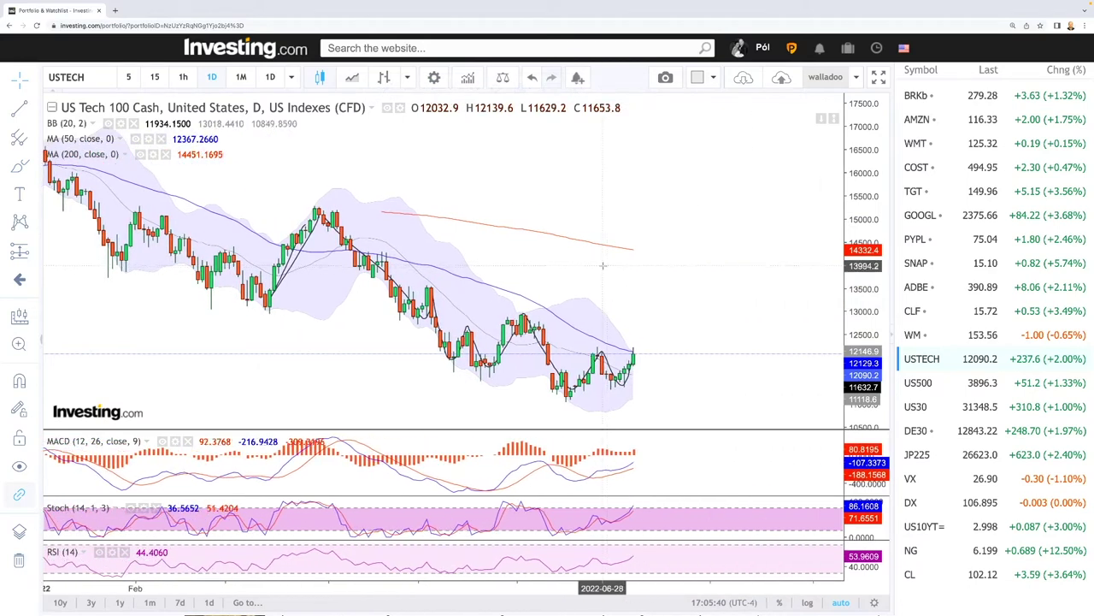
scroll(643, 359, "up", 3)
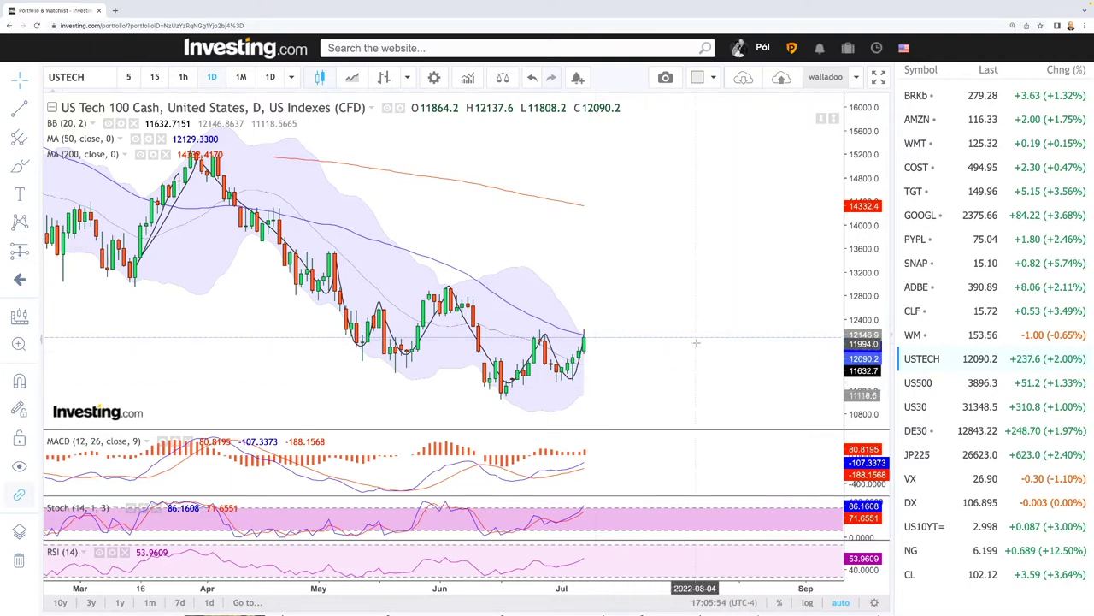
left_click(920, 383)
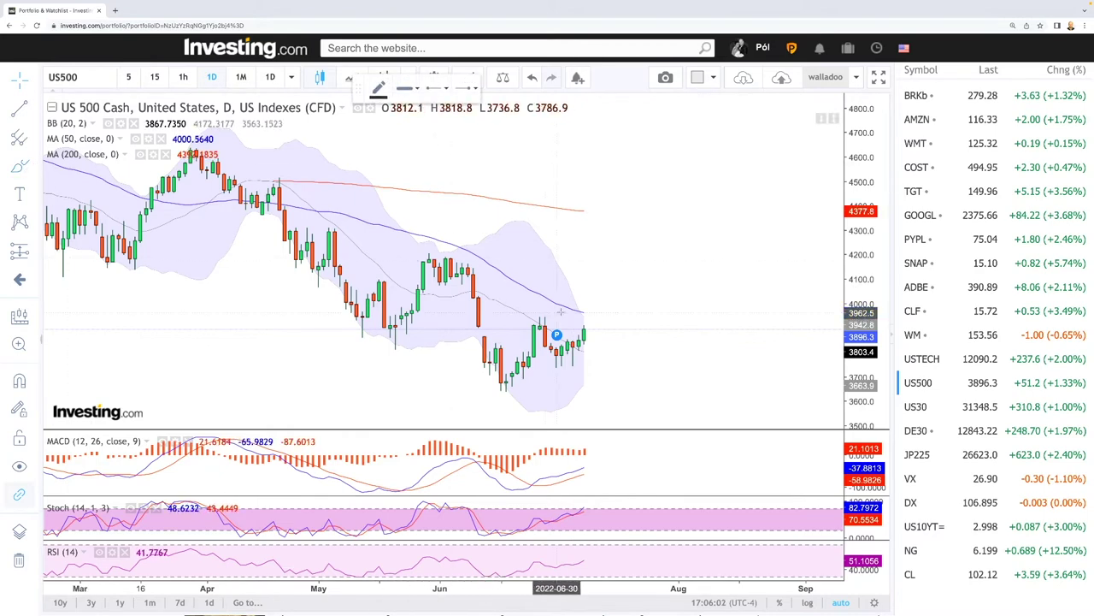
left_click_drag(374, 327, 606, 325)
mouse_move(402, 321)
left_mouse_down()
mouse_move(363, 335)
mouse_move(411, 325)
left_mouse_up()
left_click_drag(548, 317, 539, 336)
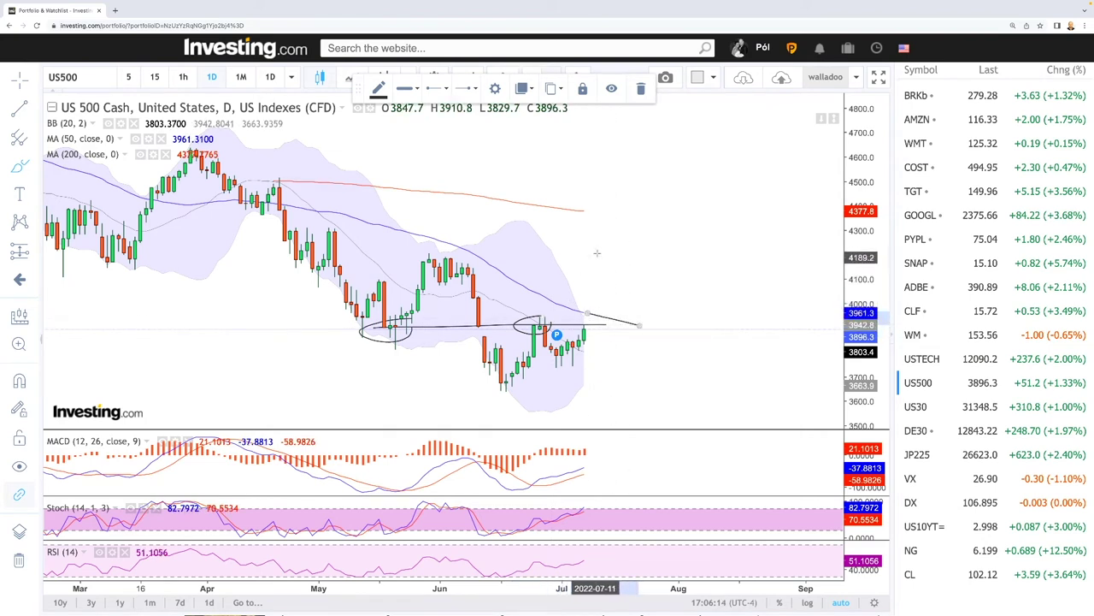
left_click_drag(586, 212, 746, 253)
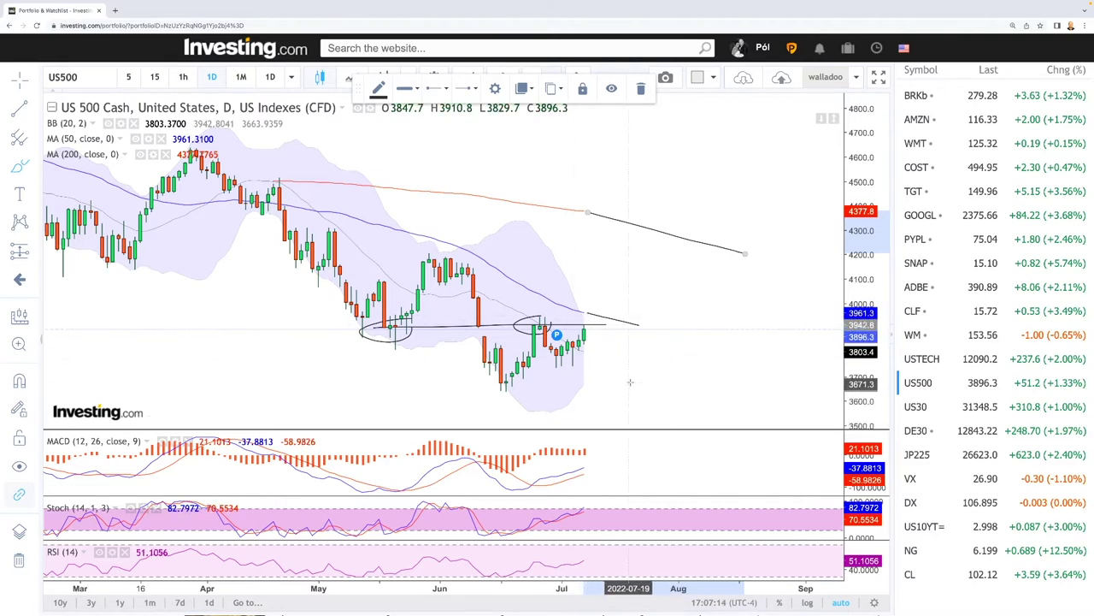
On the US30 chart, extend the 20-, 50- and 200-day averages and sketch a price path rising toward the 50-day average before falling.
left_click(919, 407)
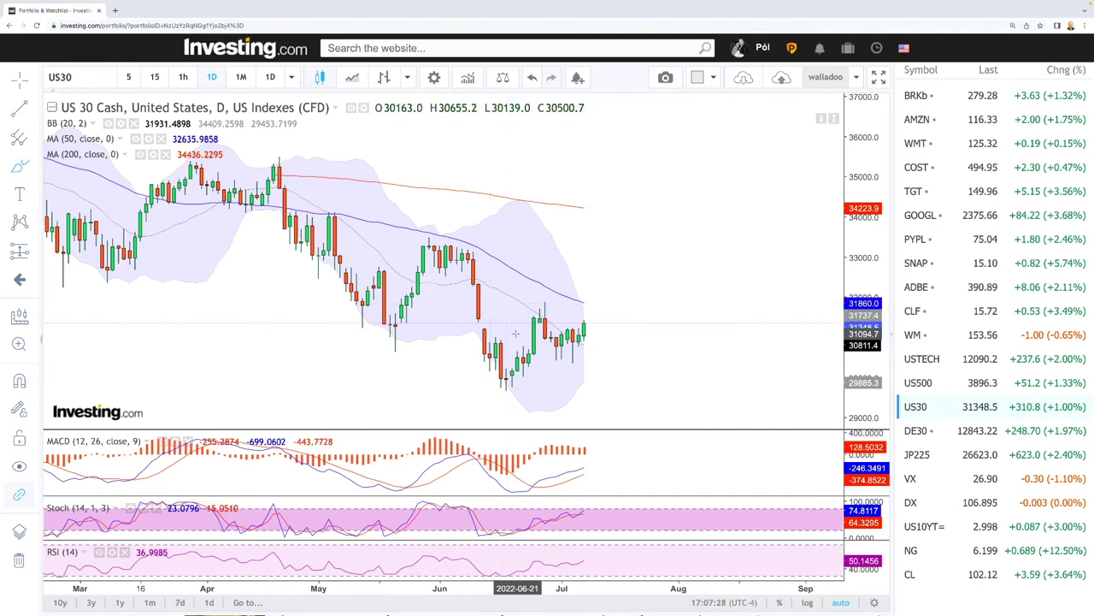
left_click(582, 301)
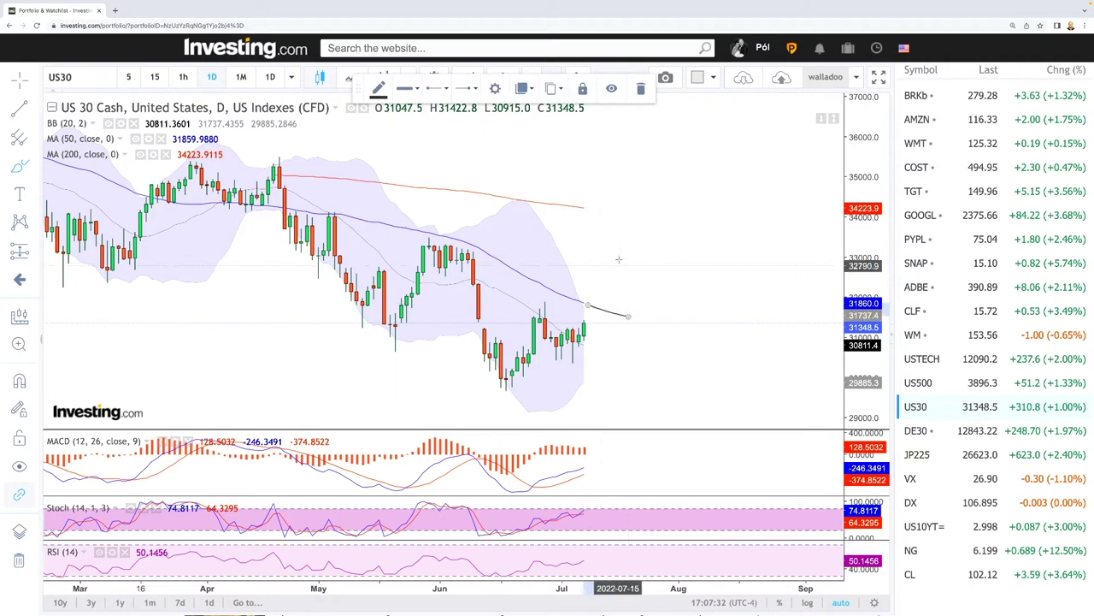
left_click_drag(589, 208, 674, 228)
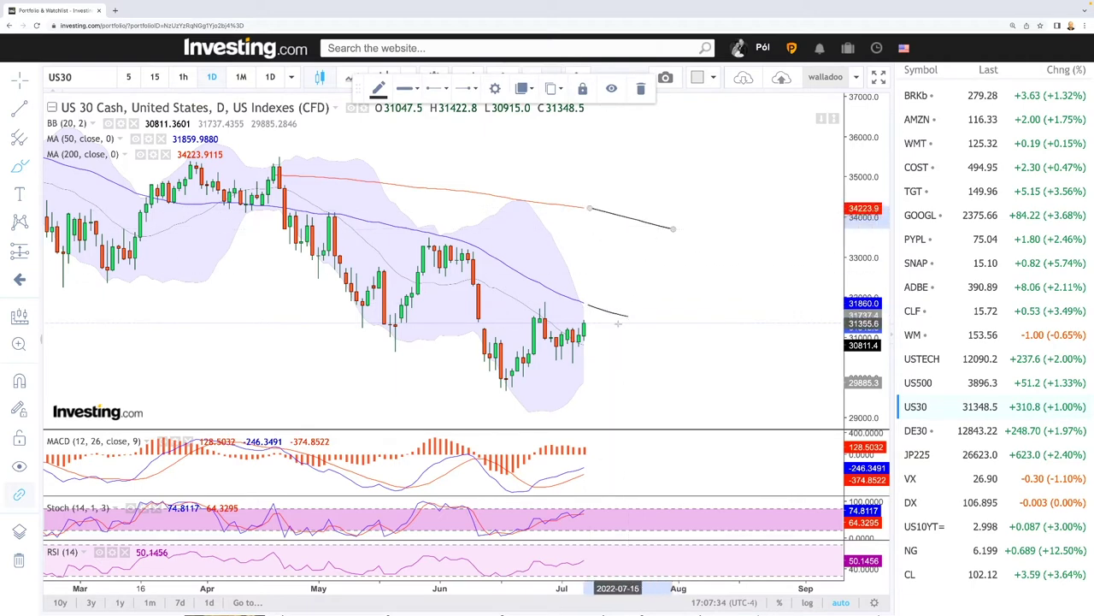
left_click_drag(585, 344, 611, 351)
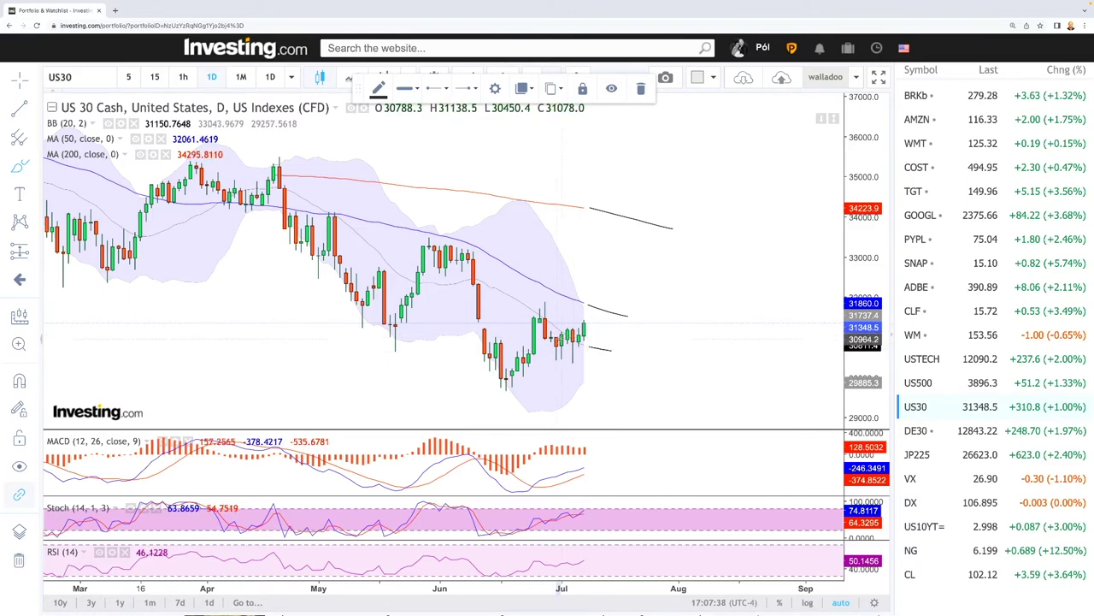
left_click_drag(597, 319, 623, 368)
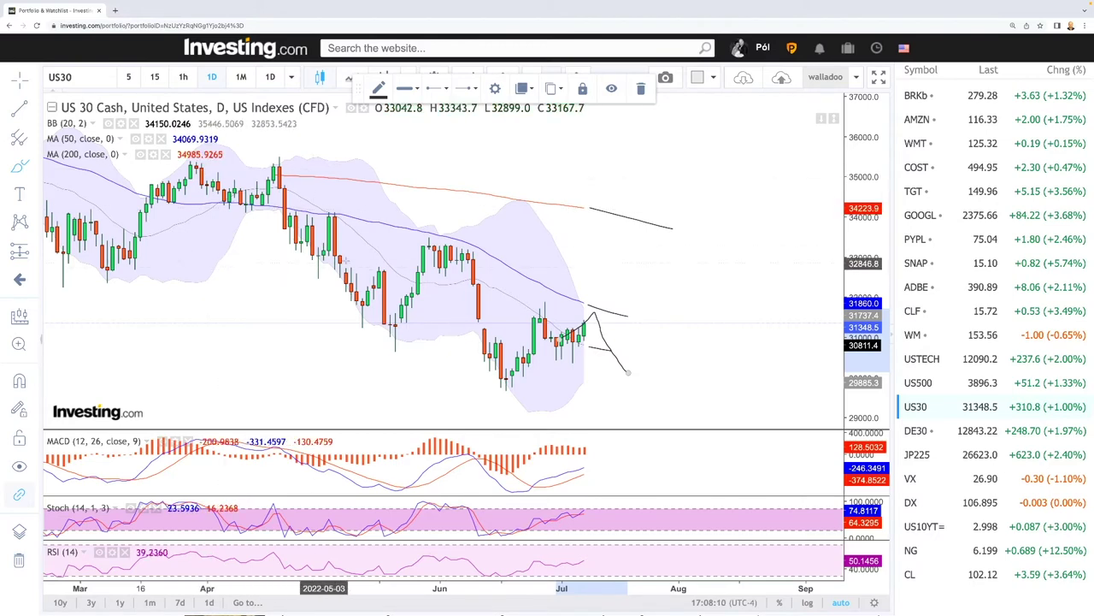
On the DE30 chart, circle the March and July lows, extend the 20- and 50-day averages, and sketch declines starting from both extensions.
scroll(461, 266, "down", 5)
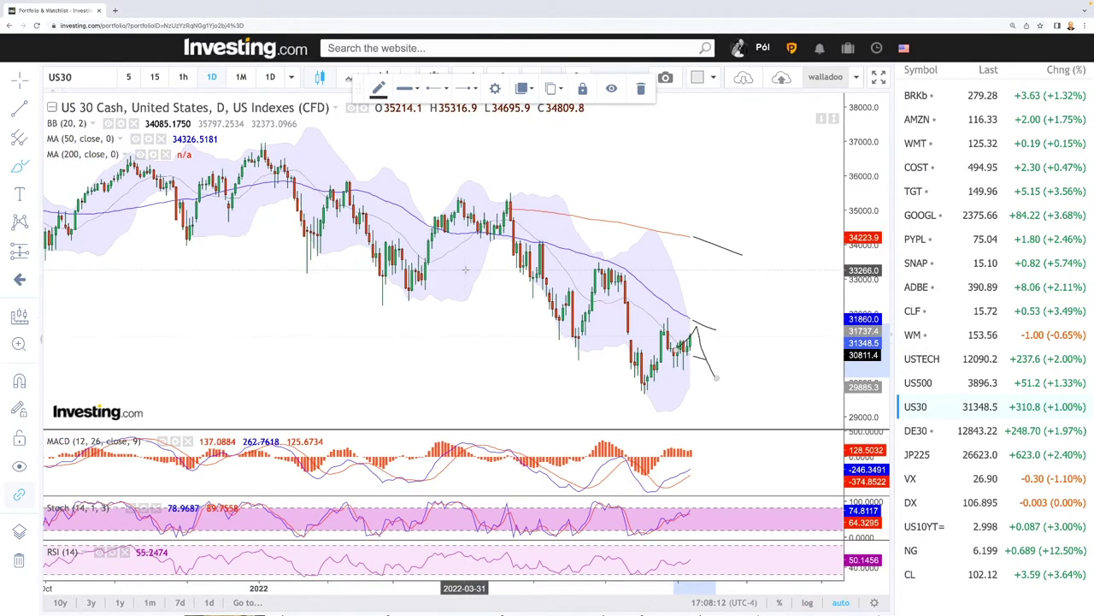
scroll(392, 196, "down", 2)
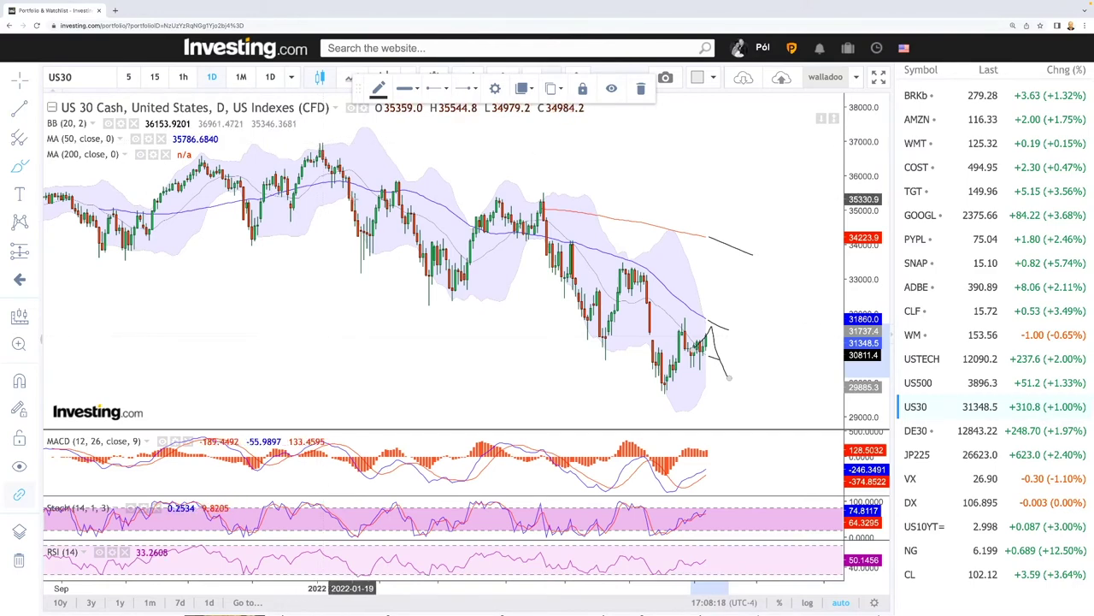
scroll(707, 350, "up", 3)
scroll(707, 350, "up", 3)
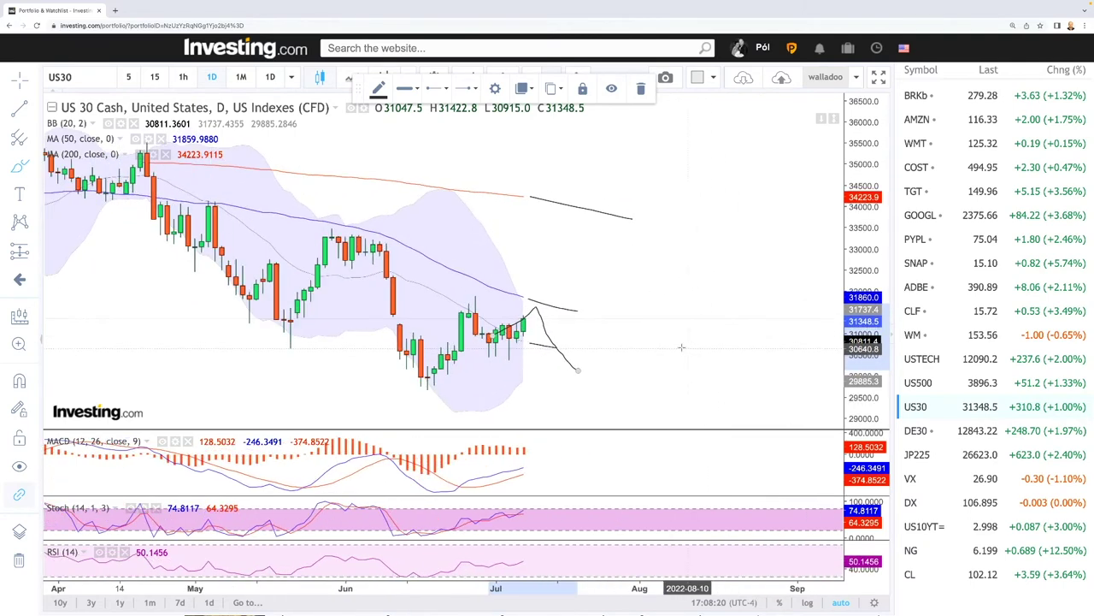
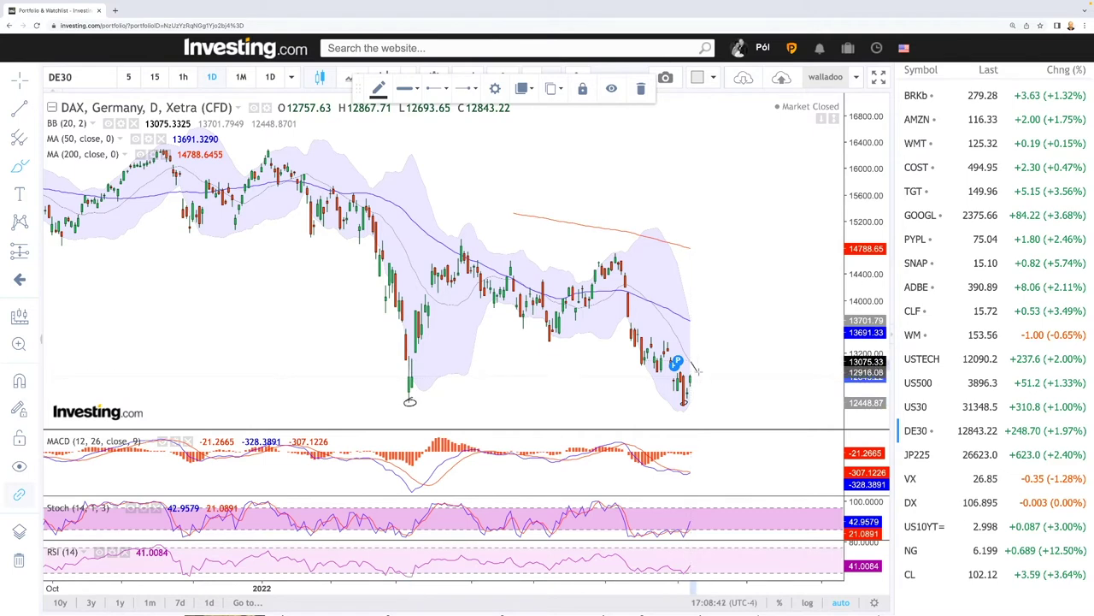
left_click(691, 320)
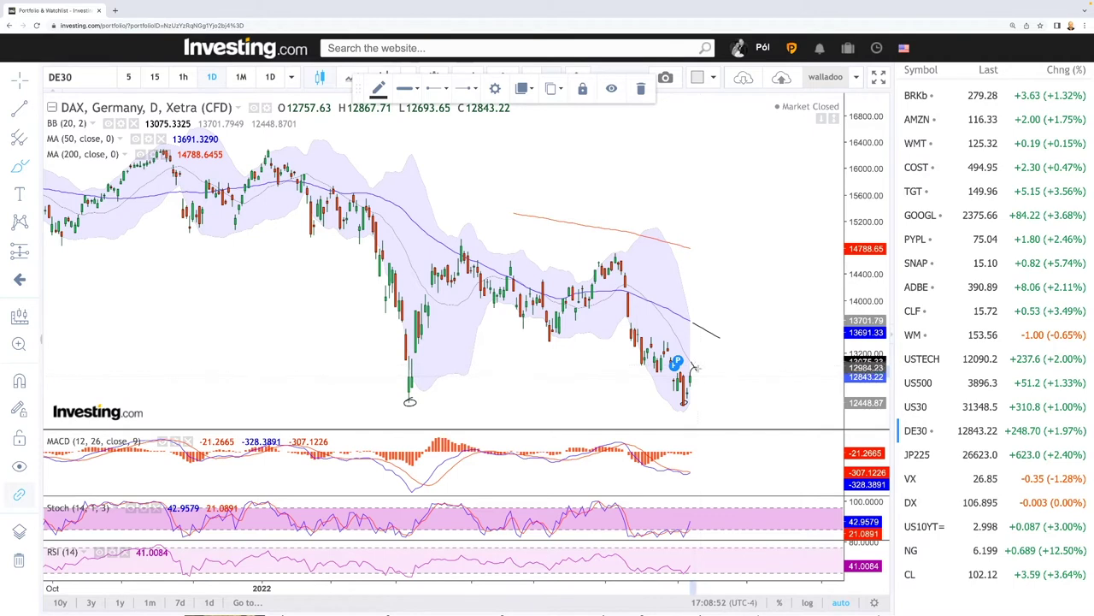
left_click_drag(694, 366, 713, 411)
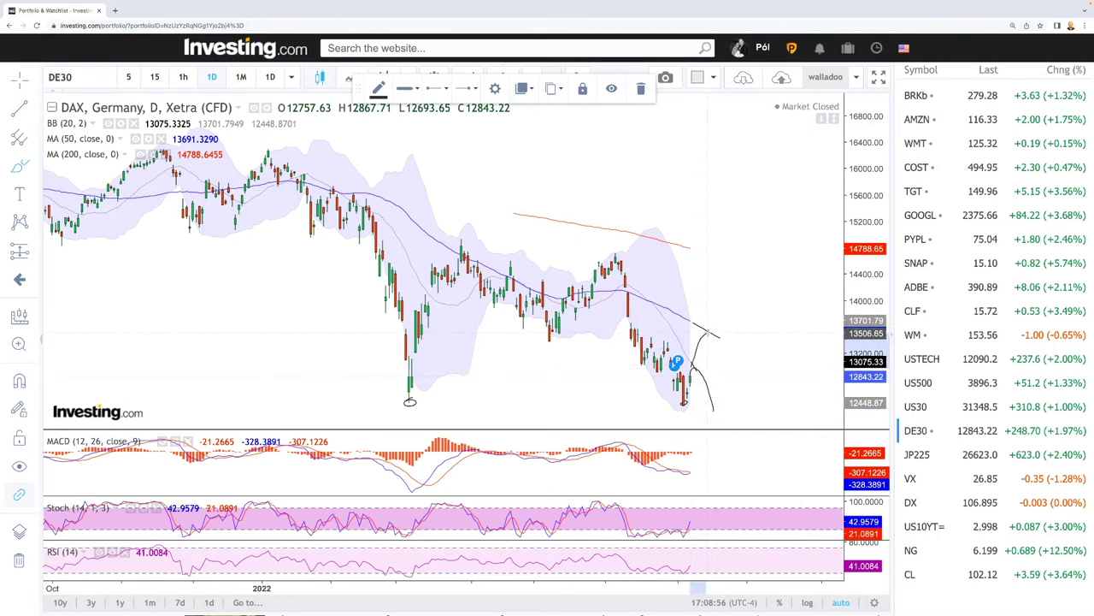
mouse_move(703, 331)
left_mouse_down()
mouse_move(728, 356)
mouse_move(745, 405)
left_mouse_up()
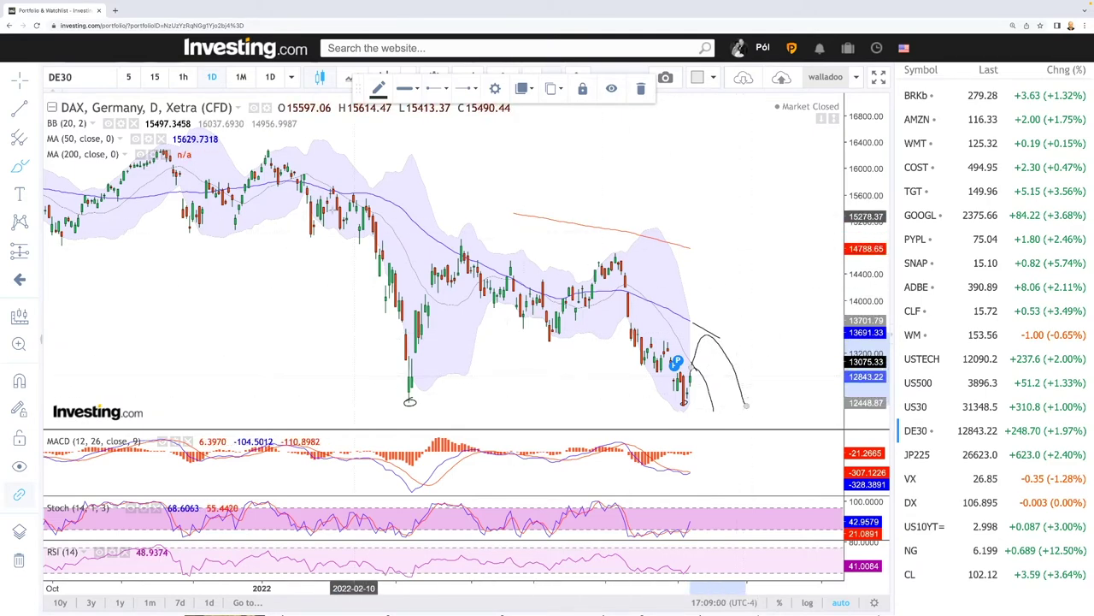
Draw a Fib Retracement on the DE30 chart from the early-June high at 14699.15 to the July low at 12405.01.
left_click(32, 137)
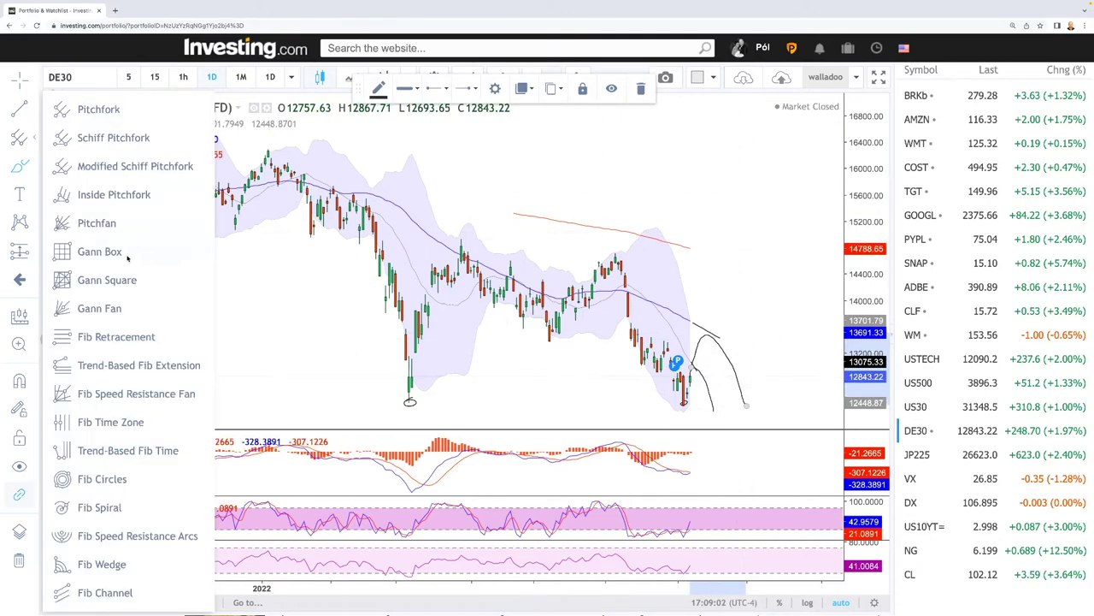
left_click(120, 342)
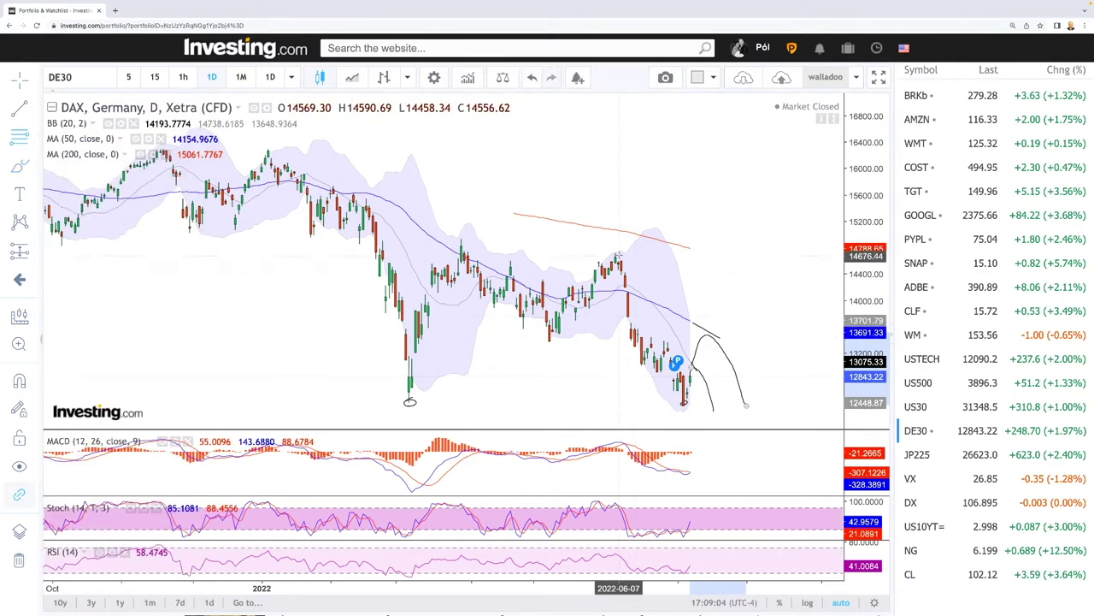
left_click(789, 405)
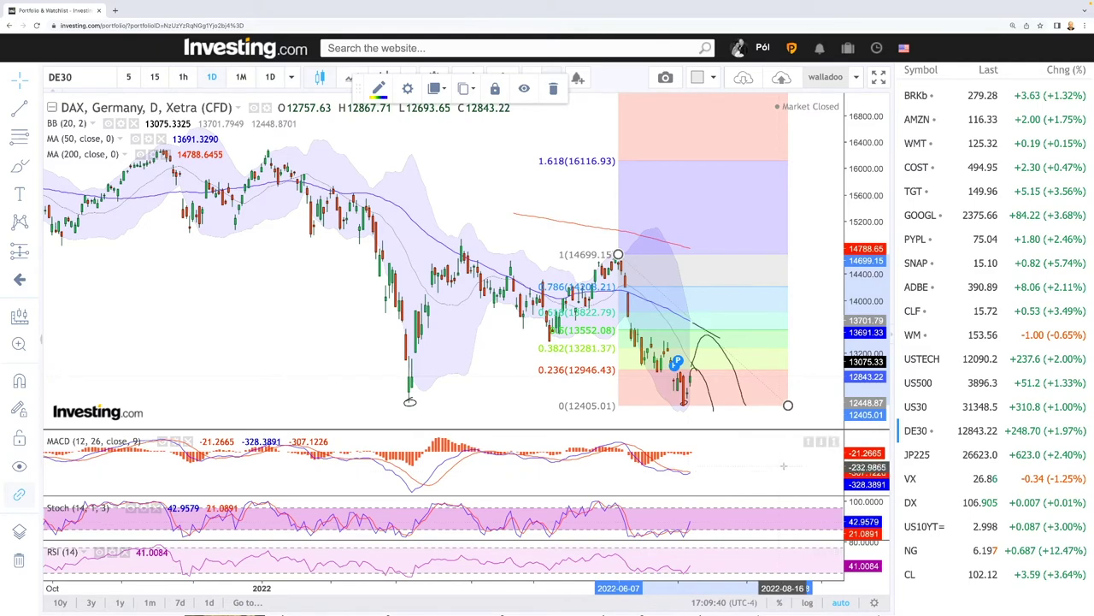
On the JP225 chart, circle the late-March and June highs and brush a horizontal resistance line through them at about 28,400.
left_click(919, 455)
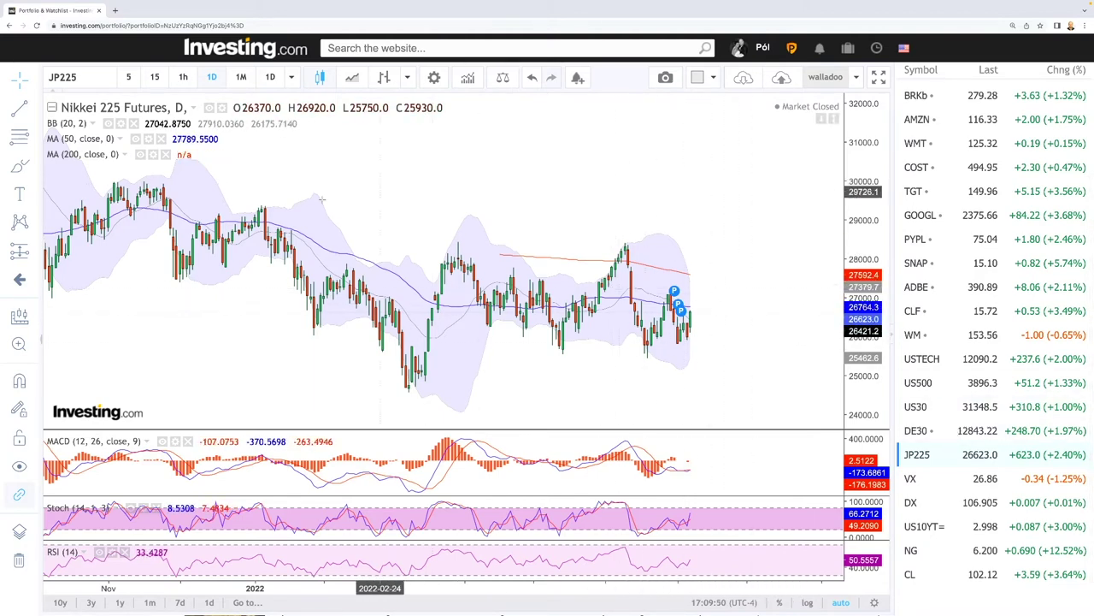
left_click(19, 166)
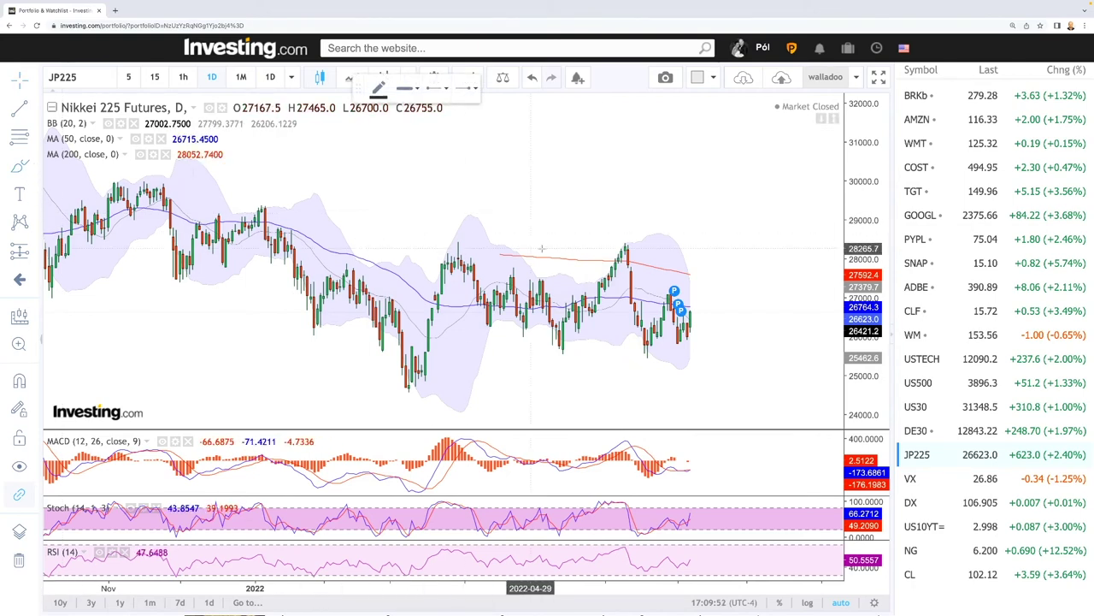
left_click_drag(627, 245, 626, 237)
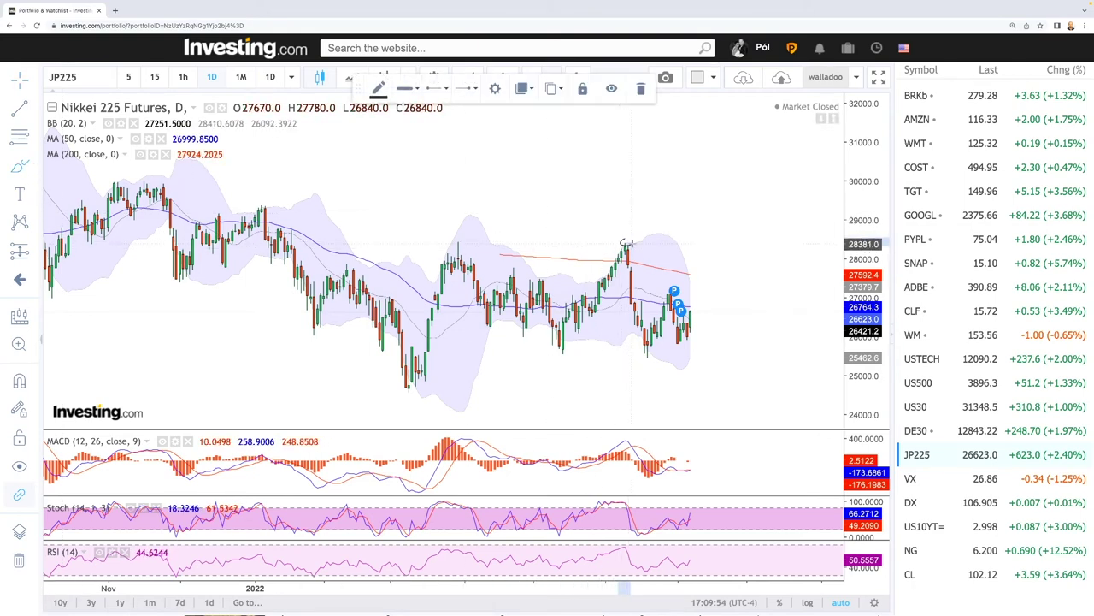
left_click_drag(450, 248, 684, 241)
left_click_drag(506, 244, 304, 242)
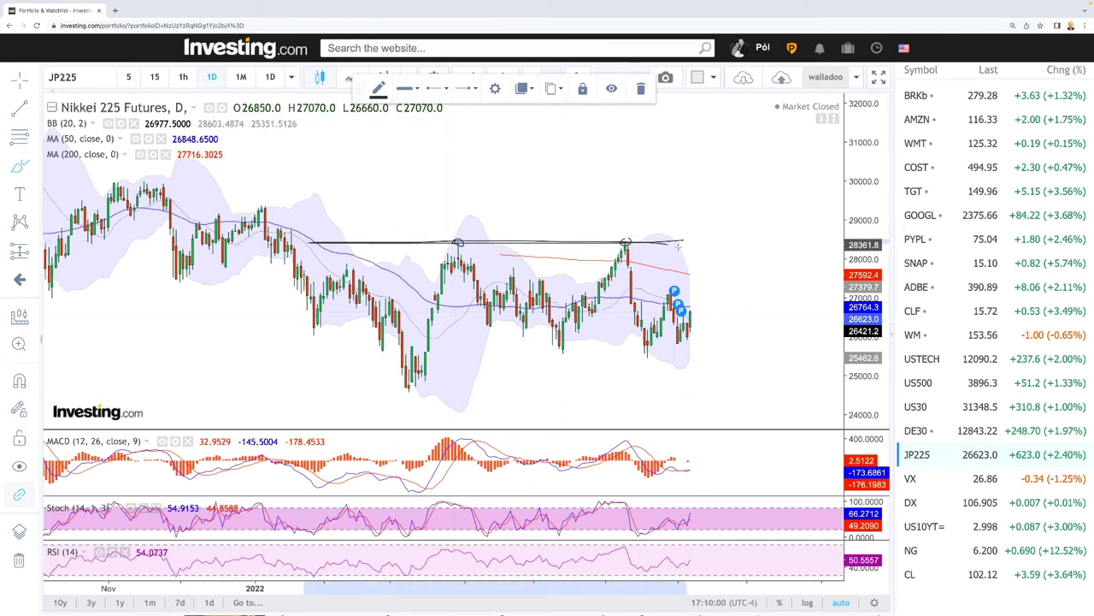
On the JP225 chart, extend the resistance line forward with a slight decline and brush a horizontal support line at about 25,600.
left_click_drag(681, 242, 742, 253)
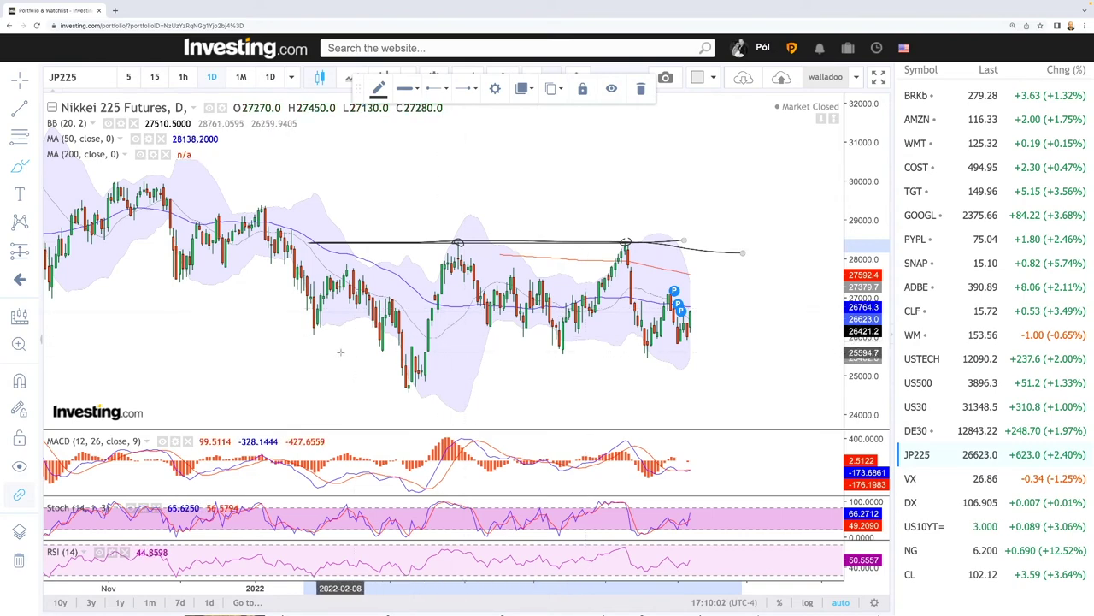
left_click_drag(310, 354, 707, 352)
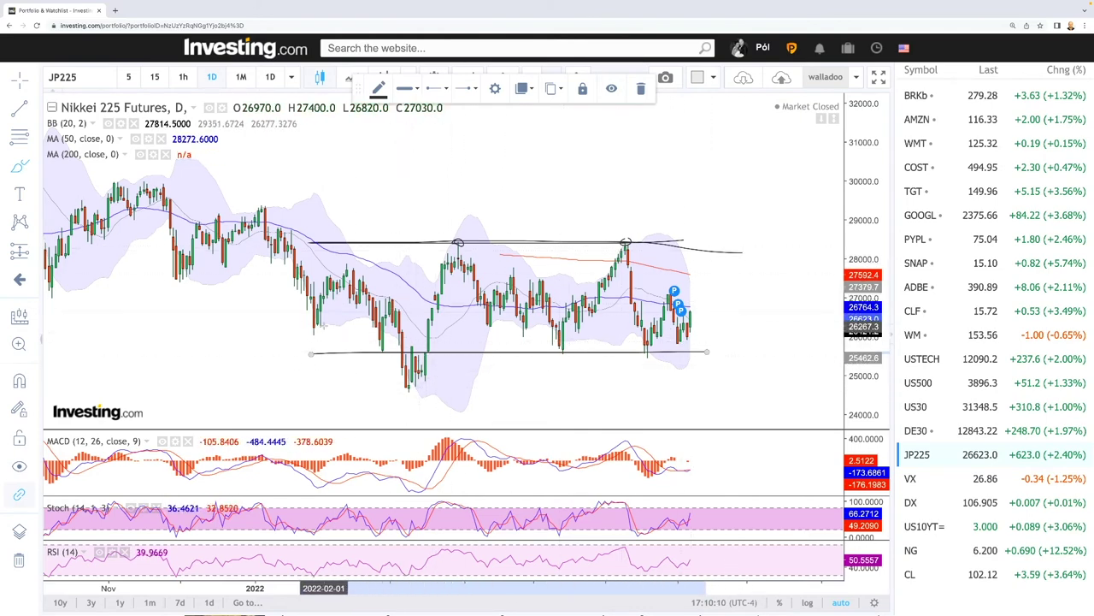
Trace the JP225 price swings between support and resistance since February, and continue the path up to the extended resistance at about 28,100.
mouse_move(309, 352)
left_mouse_down()
mouse_move(341, 289)
mouse_move(398, 346)
mouse_move(459, 253)
mouse_move(559, 325)
mouse_move(614, 299)
left_mouse_up()
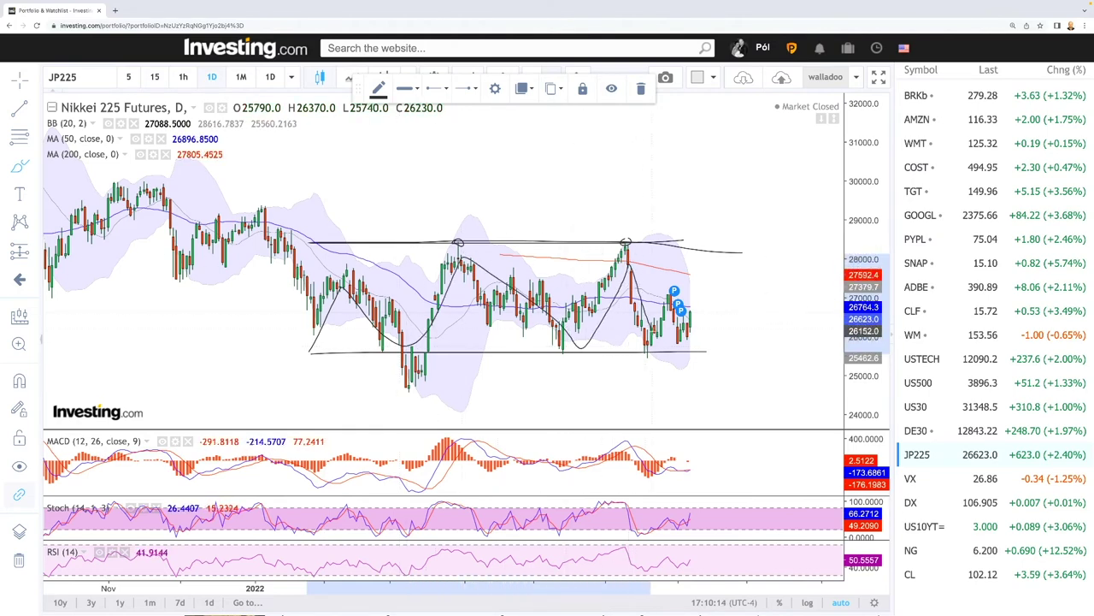
mouse_move(654, 331)
left_mouse_down()
mouse_move(683, 317)
mouse_move(731, 254)
left_mouse_up()
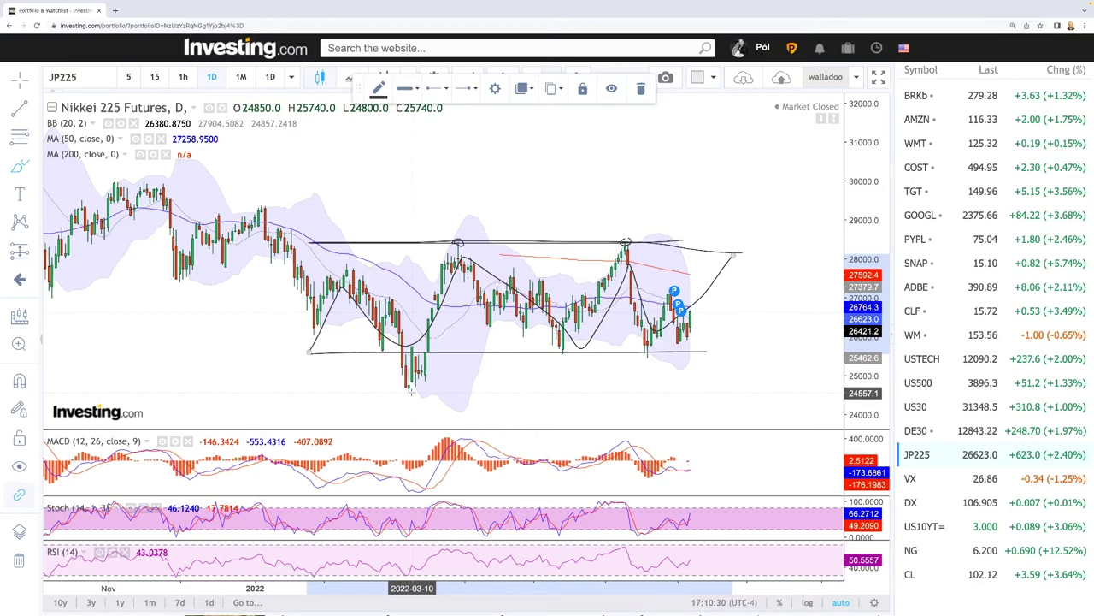
scroll(625, 245, "down", 5)
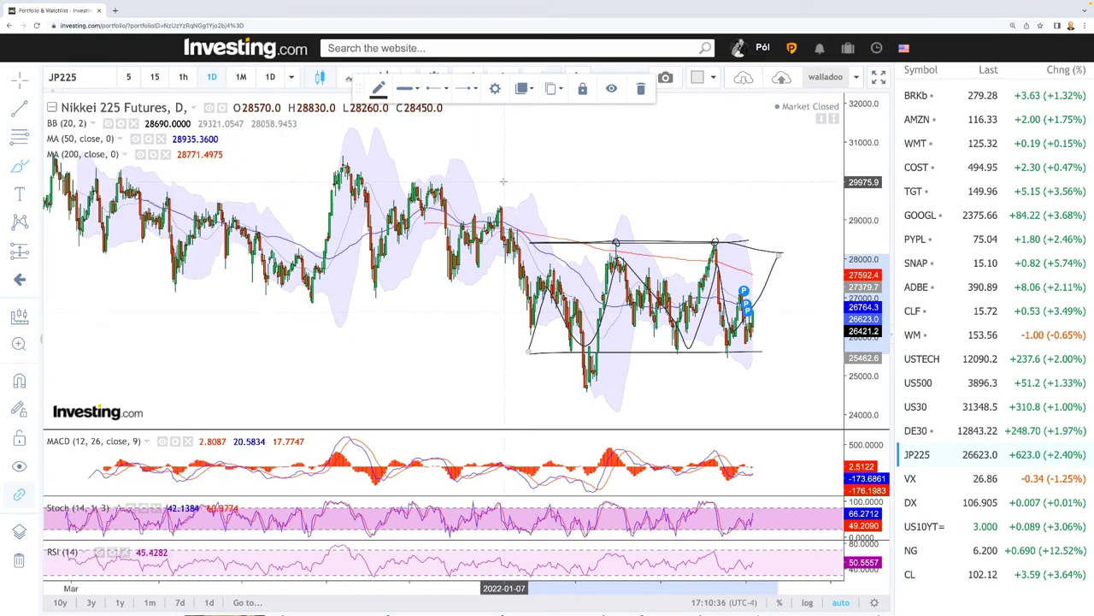
scroll(660, 212, "down", 8)
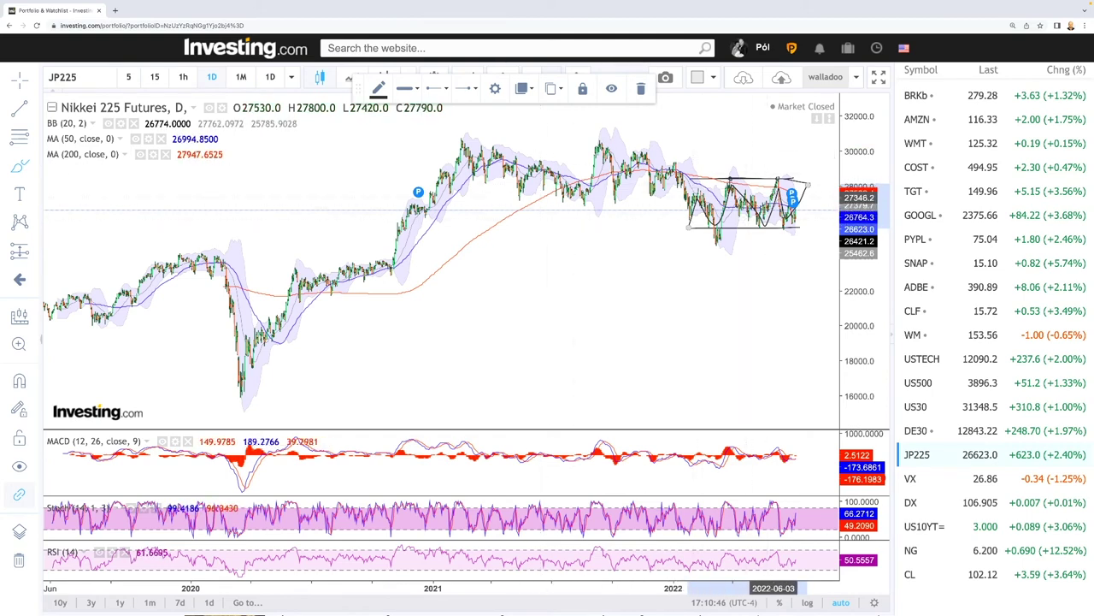
scroll(793, 274, "up", 5)
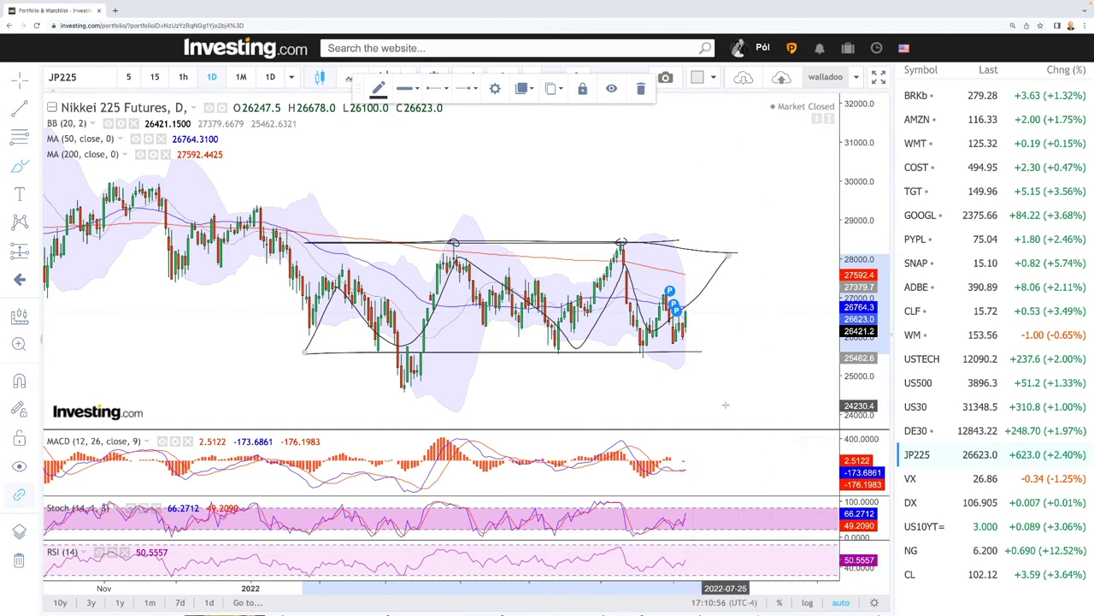
Open the VX daily chart and brush a gently rising extension of its 200-day average to about 25.4.
left_click(939, 477)
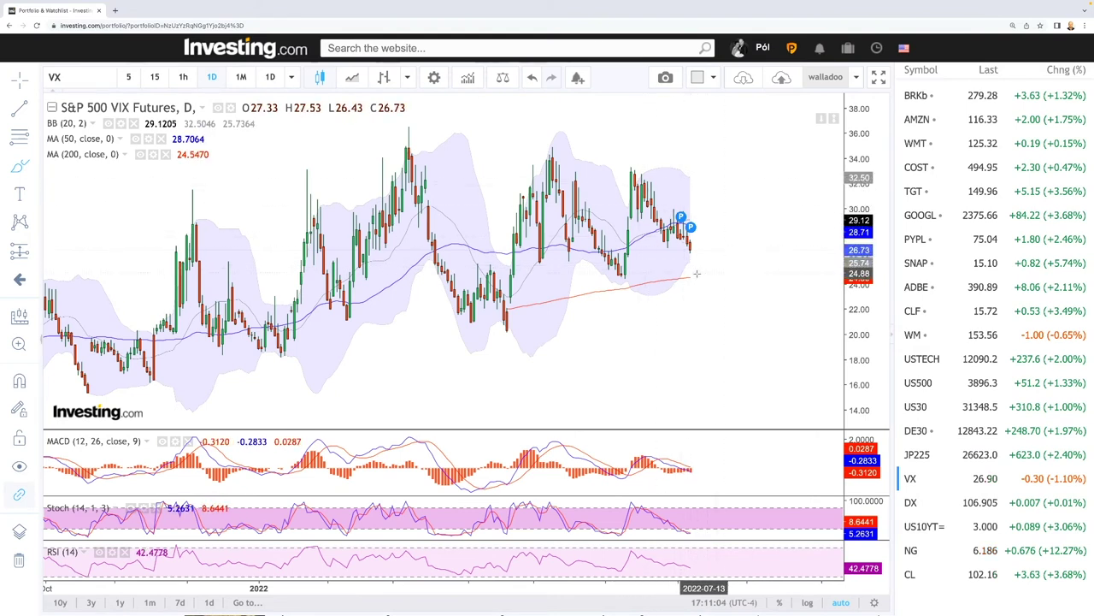
scroll(660, 279, "up", 1)
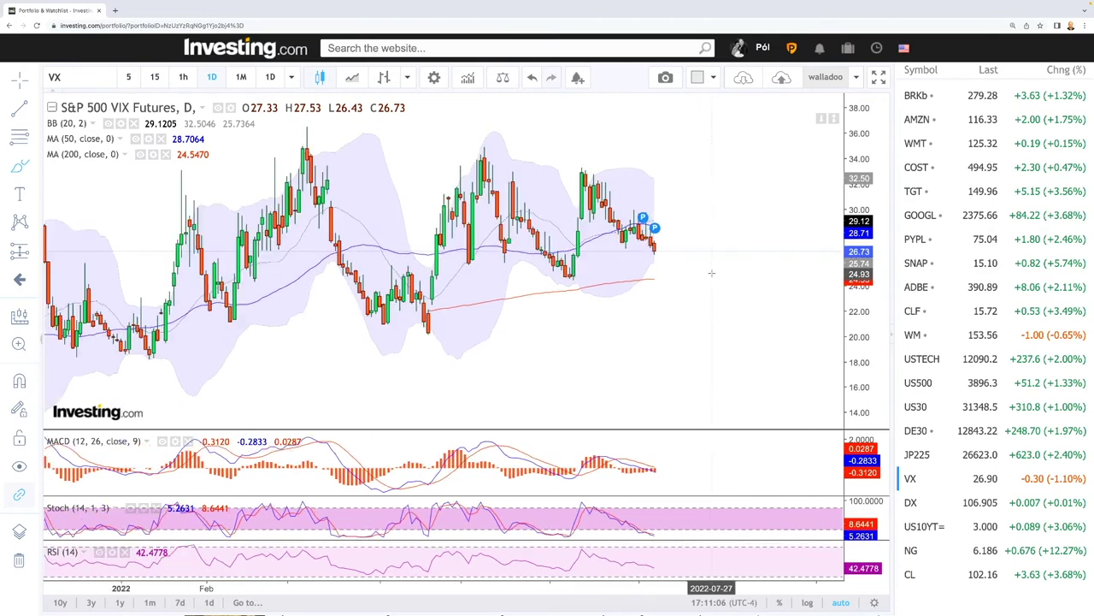
left_click(661, 278)
left_click(727, 267)
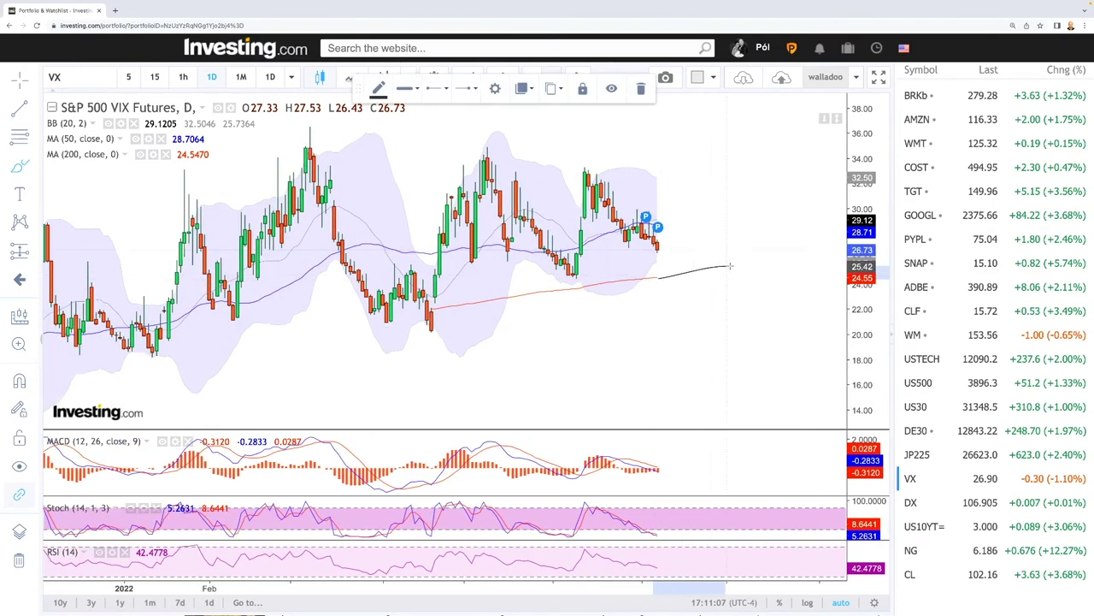
Sketch the earlier part of the VX 200-day average and circle the spring and early-June lows near it.
left_click(436, 306)
left_click_drag(313, 323, 436, 295)
left_click_drag(581, 272, 585, 274)
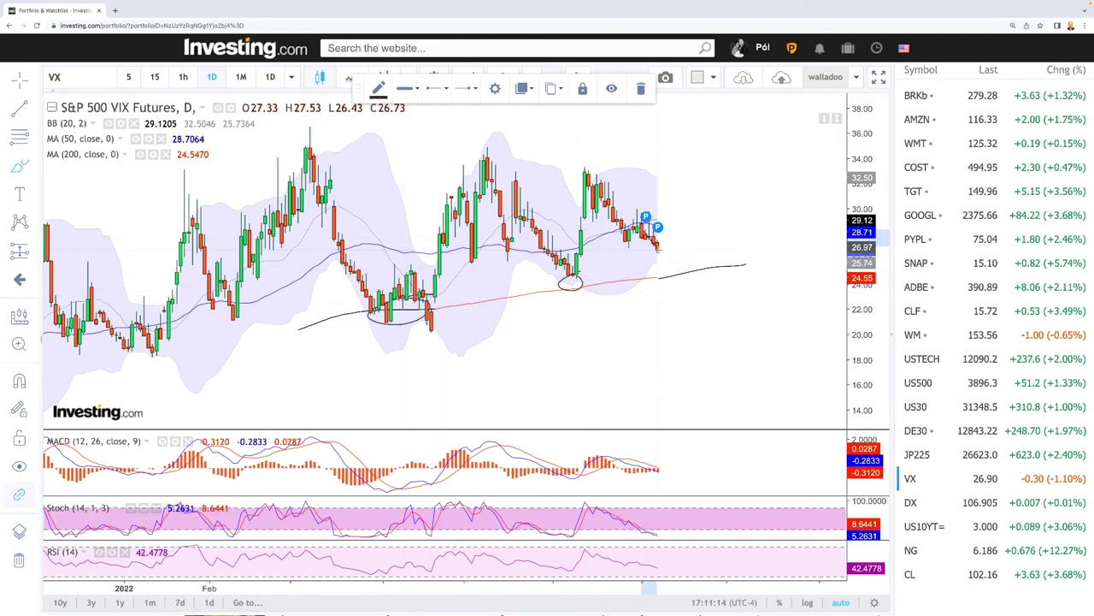
Sketch a VX price path dipping to the extended 200-day average at about 25 and climbing to about 35.5.
left_click_drag(706, 241, 778, 139)
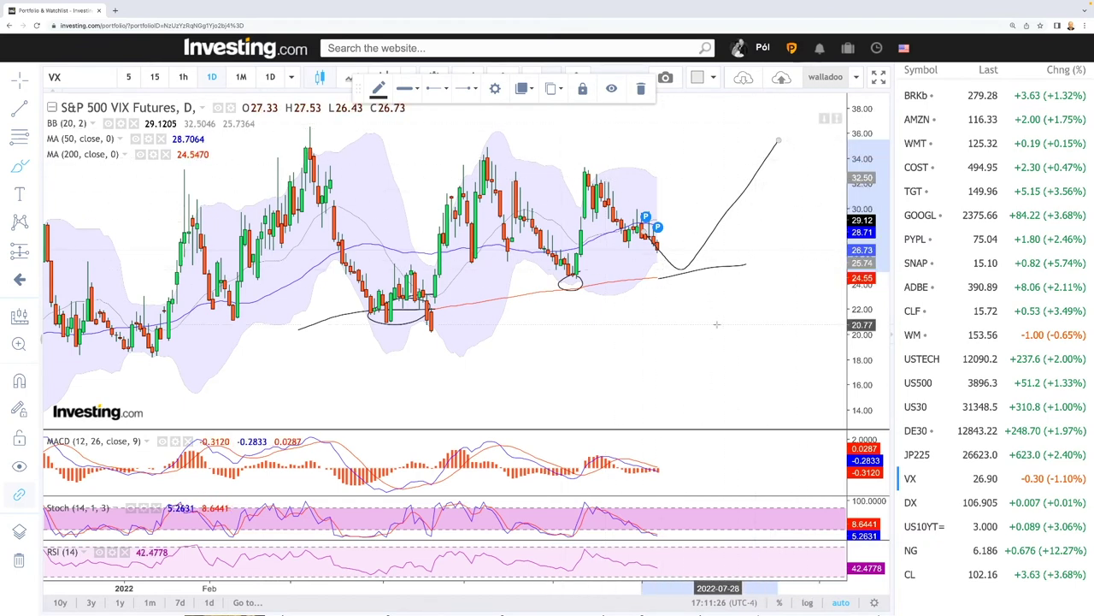
scroll(716, 324, "down", 5)
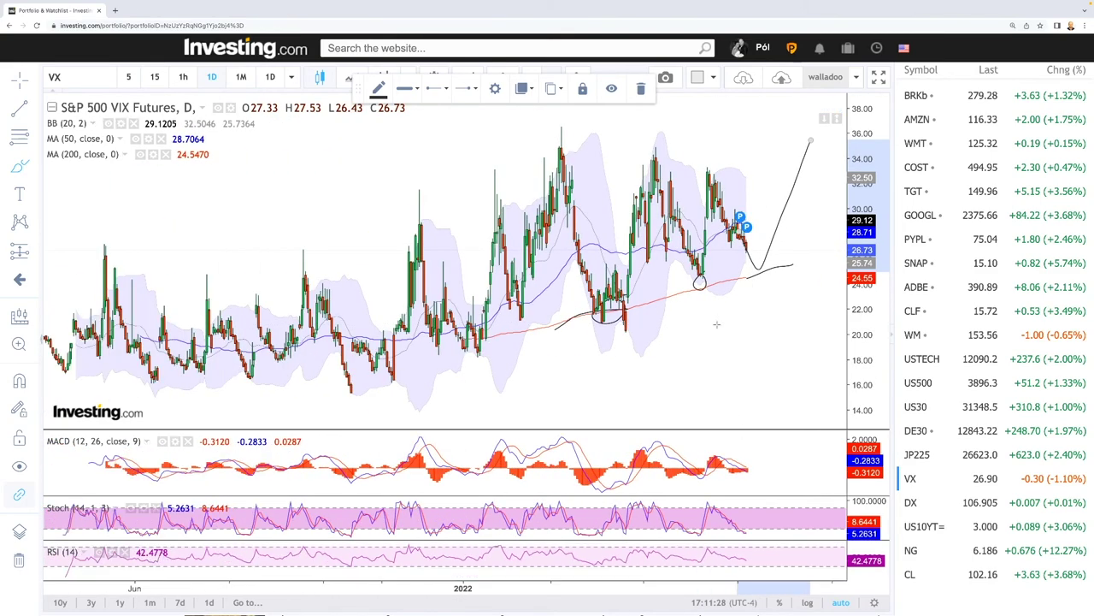
scroll(727, 324, "down", 5)
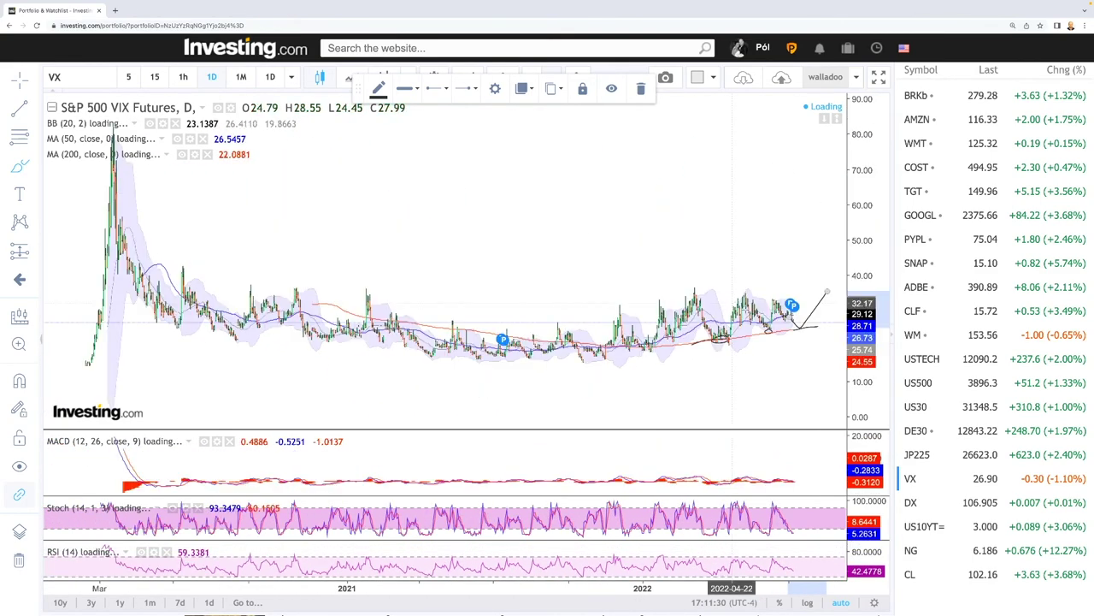
scroll(731, 324, "up", 8)
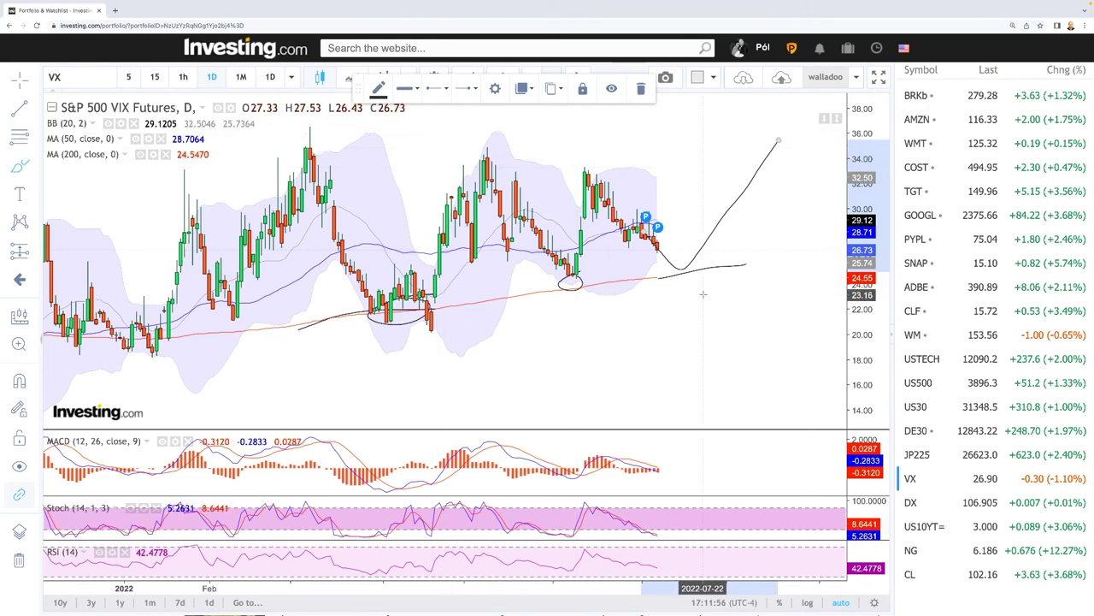
On the US10YT daily chart, brush a support line at about 2.75 and sketch the June swing rebounding from it to about 3.3.
left_click(924, 526)
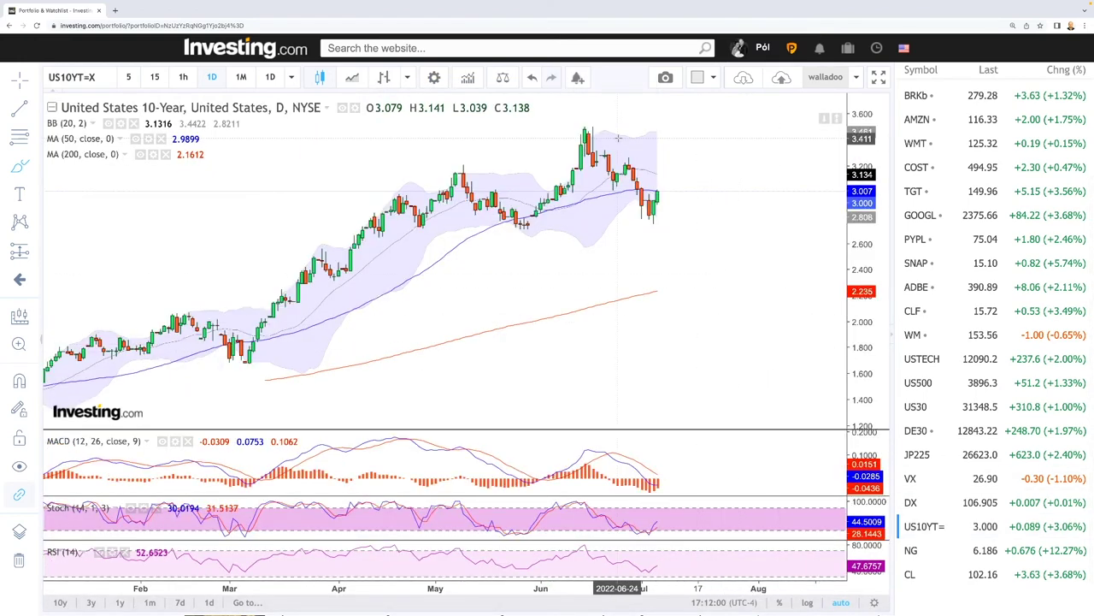
left_click(380, 224)
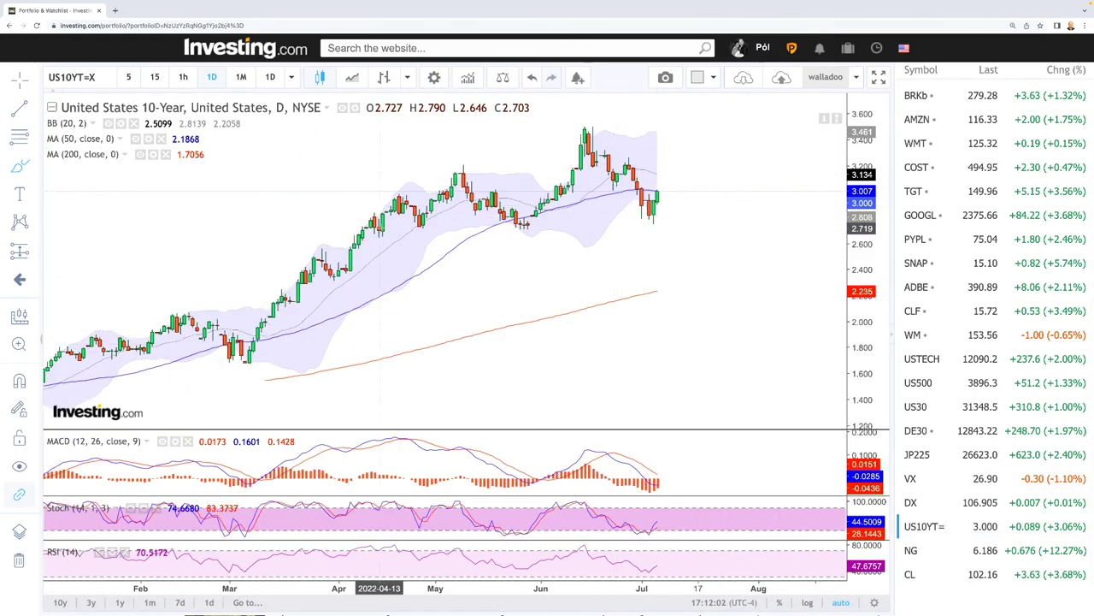
left_click(684, 224)
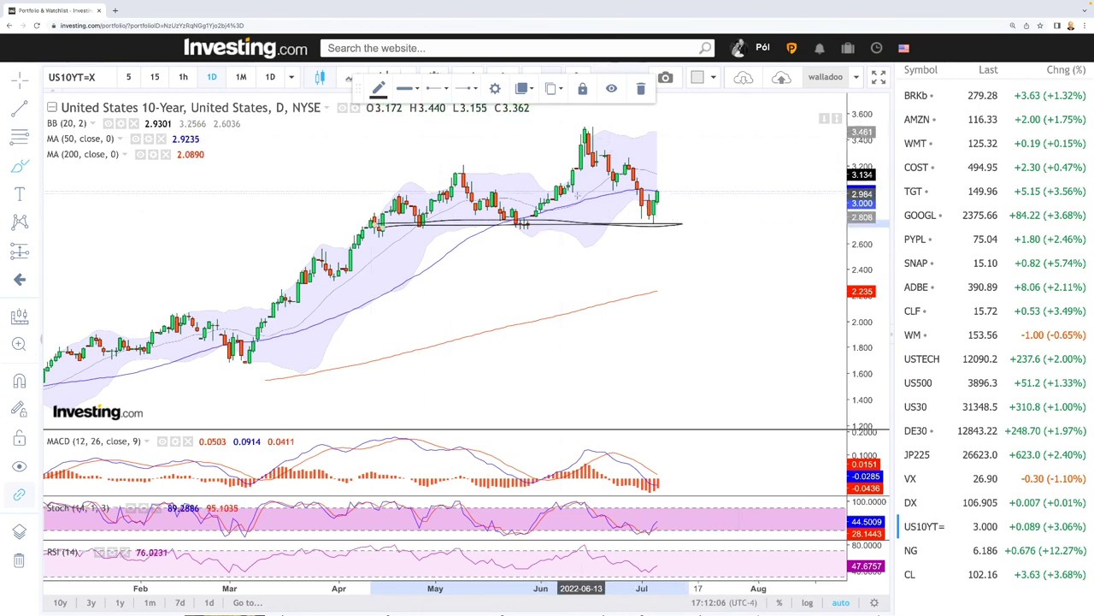
mouse_move(532, 219)
left_mouse_down()
mouse_move(661, 219)
mouse_move(706, 149)
left_mouse_up()
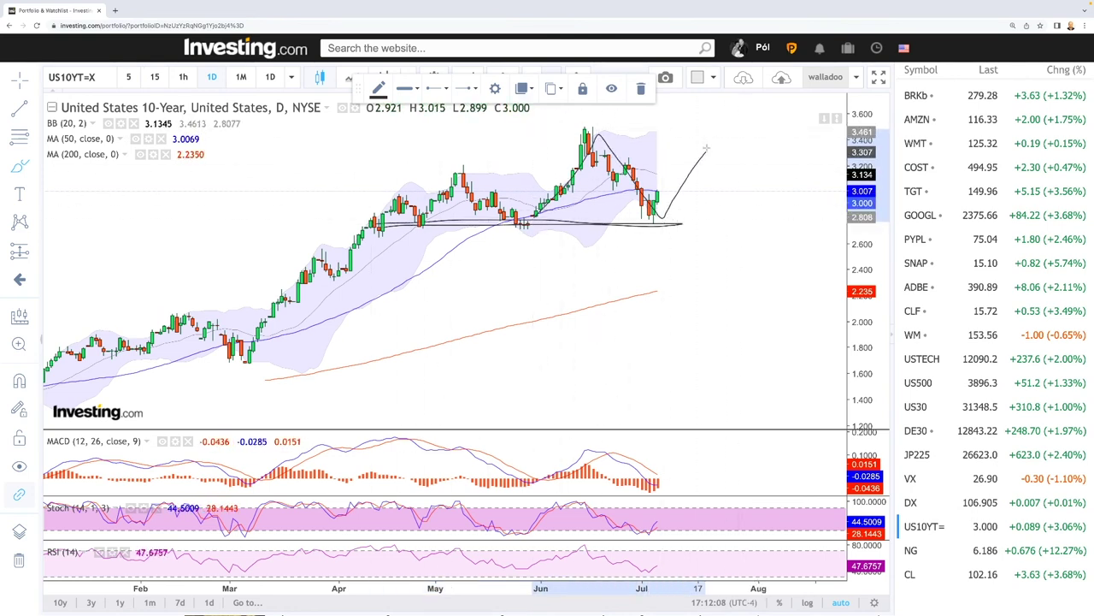